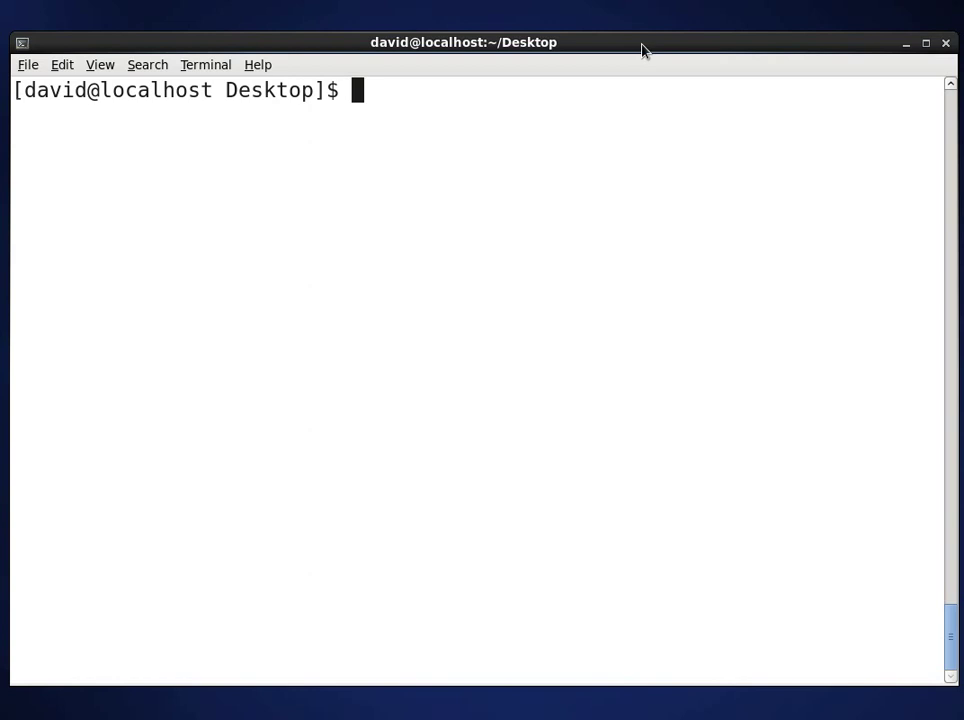
- Log in as root to 192.168.1.100 over ssh, entering the root password
{"action": "type", "text": "ssh "}
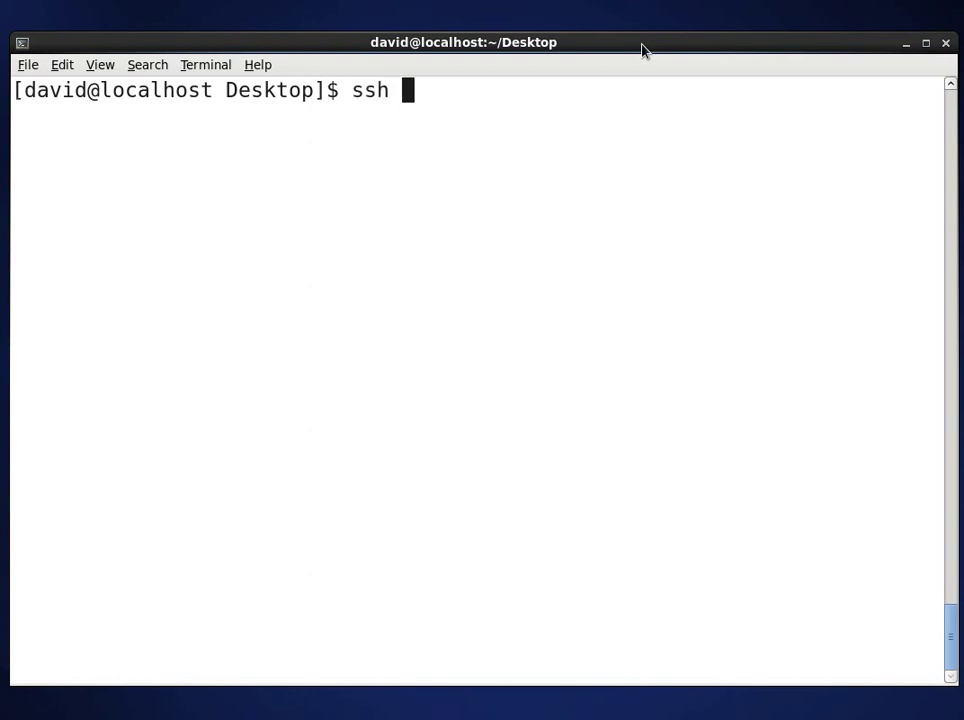
{"action": "type", "text": "-l root"}
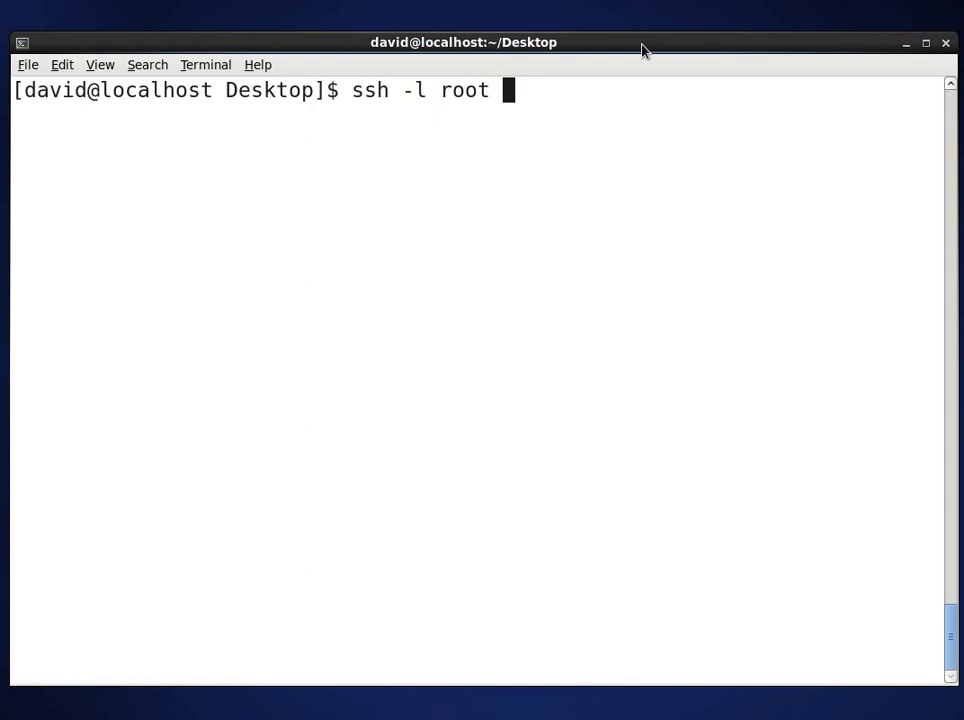
{"action": "type", "text": "192.168.1"}
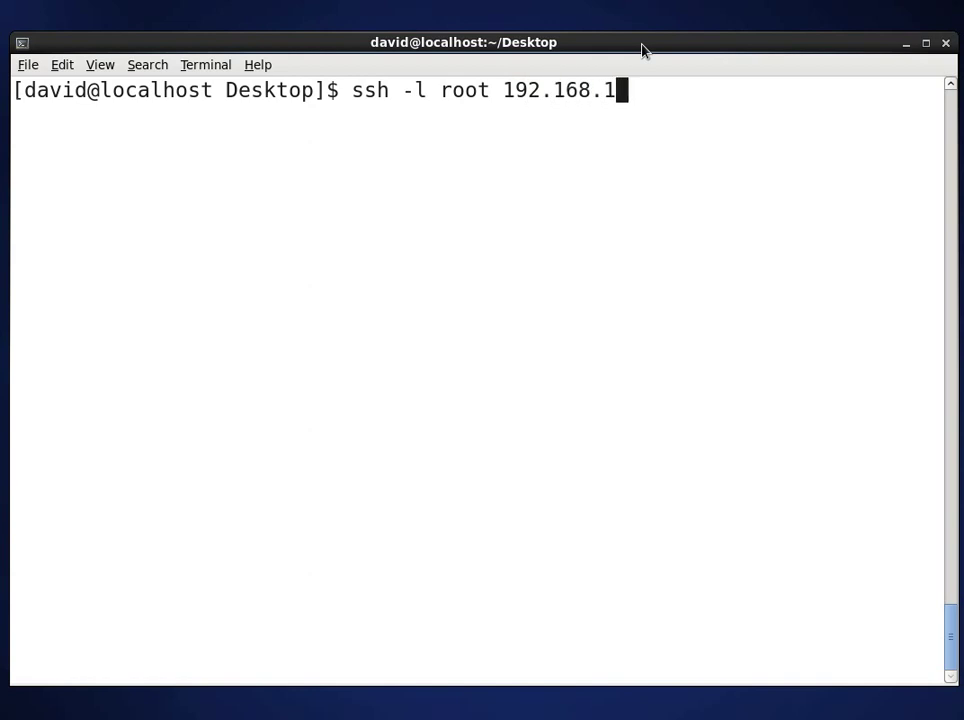
{"action": "type", "text": ".100"}
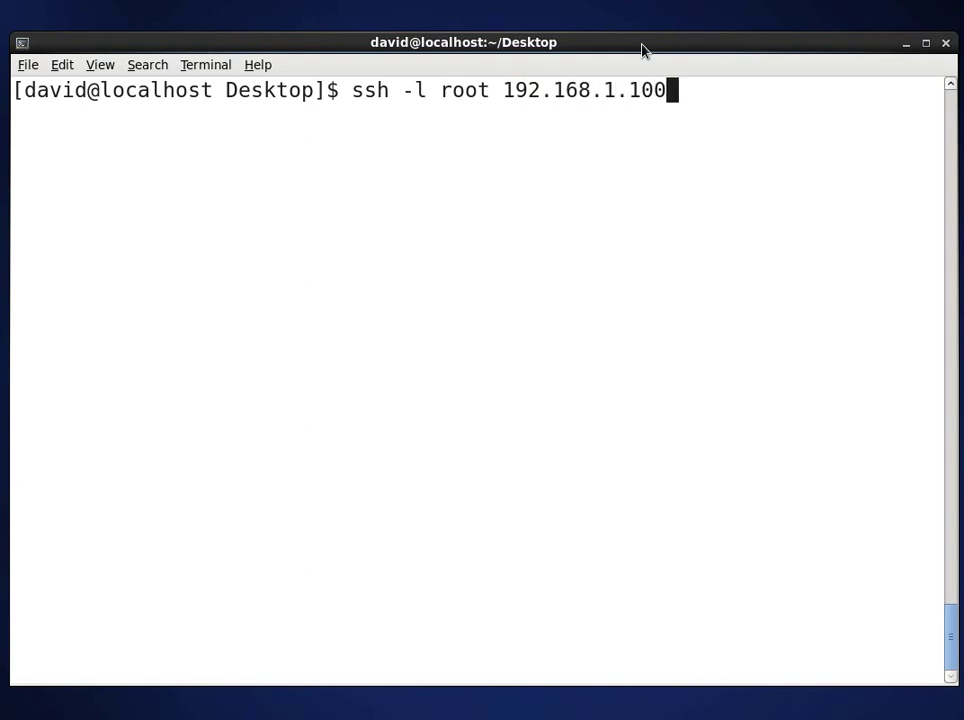
{"action": "key", "text": "Return"}
{"action": "key", "text": "Return"}
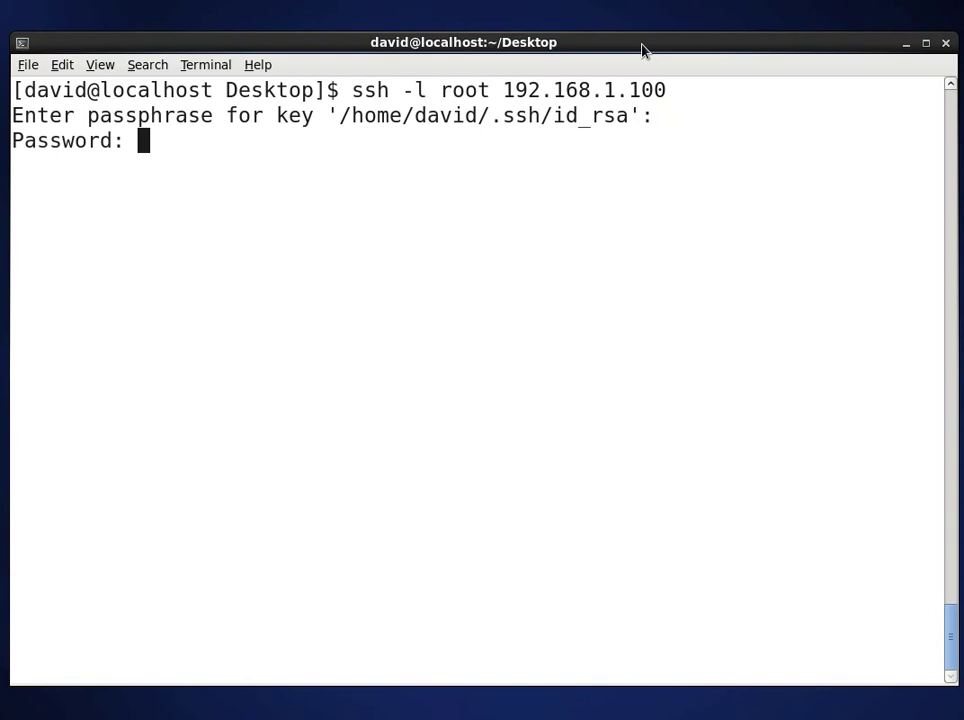
{"action": "key", "text": "Return"}
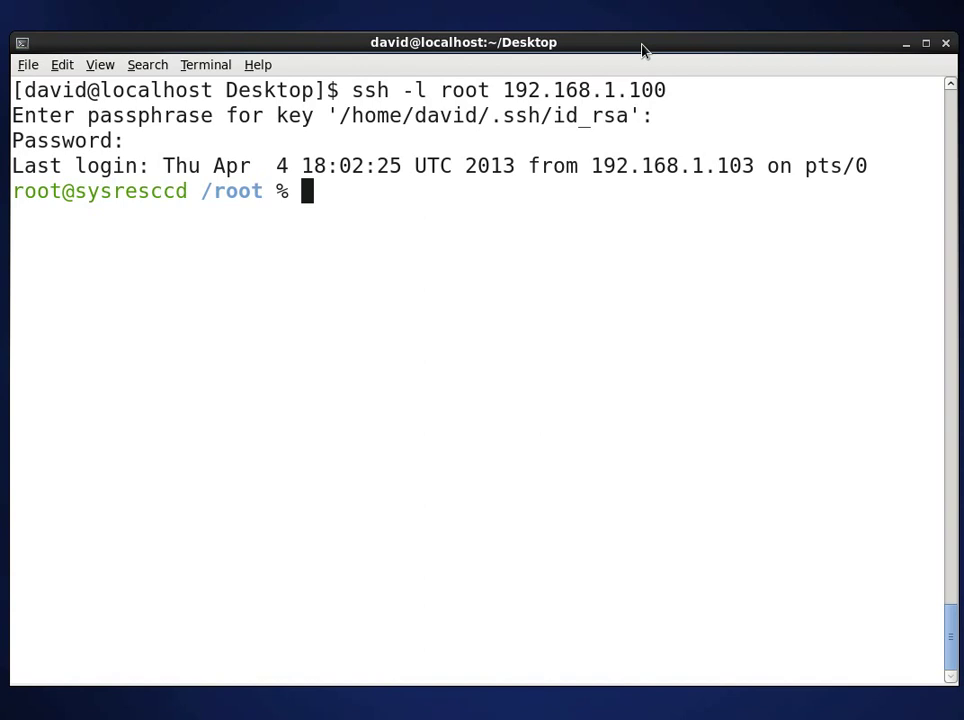
- Run fdisk -l /dev/sda to show the 250.1 GB disk's NTFS partitions sda1 and sda2
{"action": "type", "text": "fdisk "}
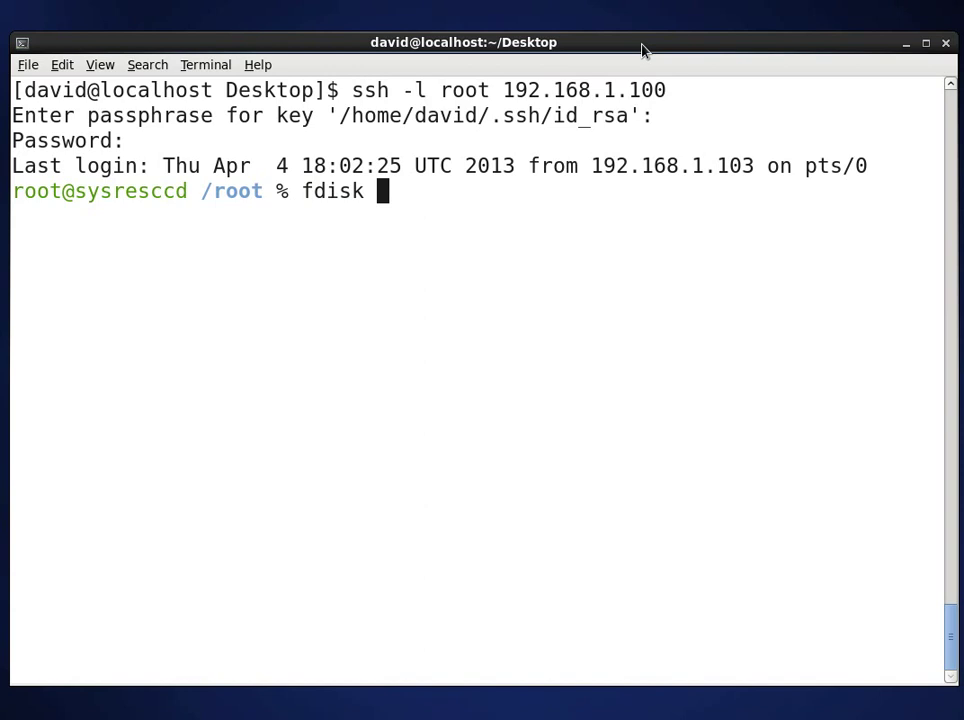
{"action": "type", "text": "-"}
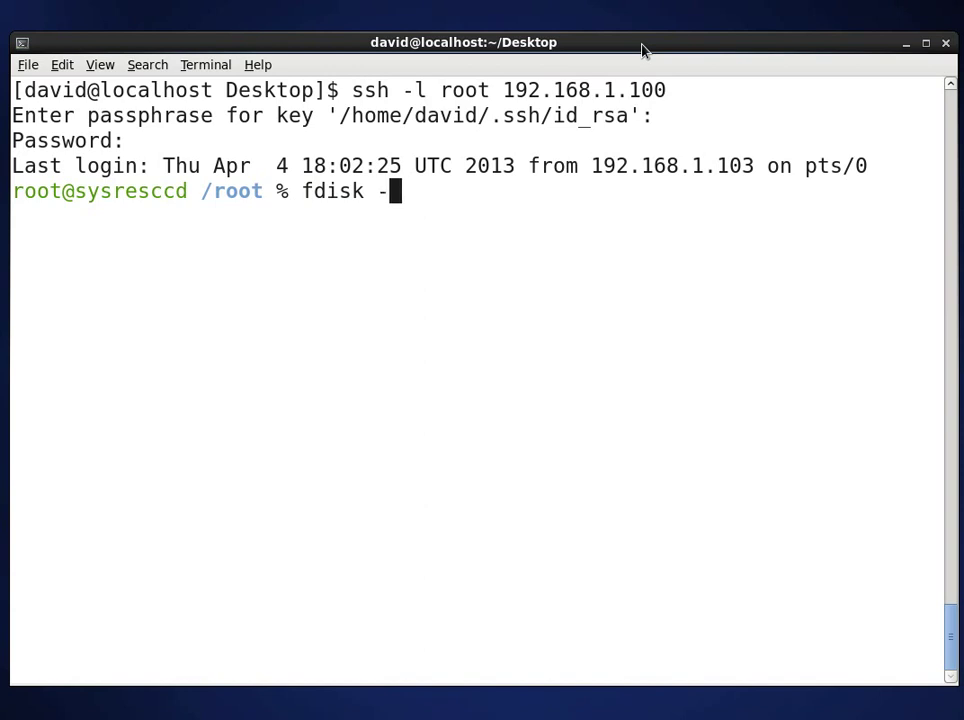
{"action": "type", "text": "l /dev/"}
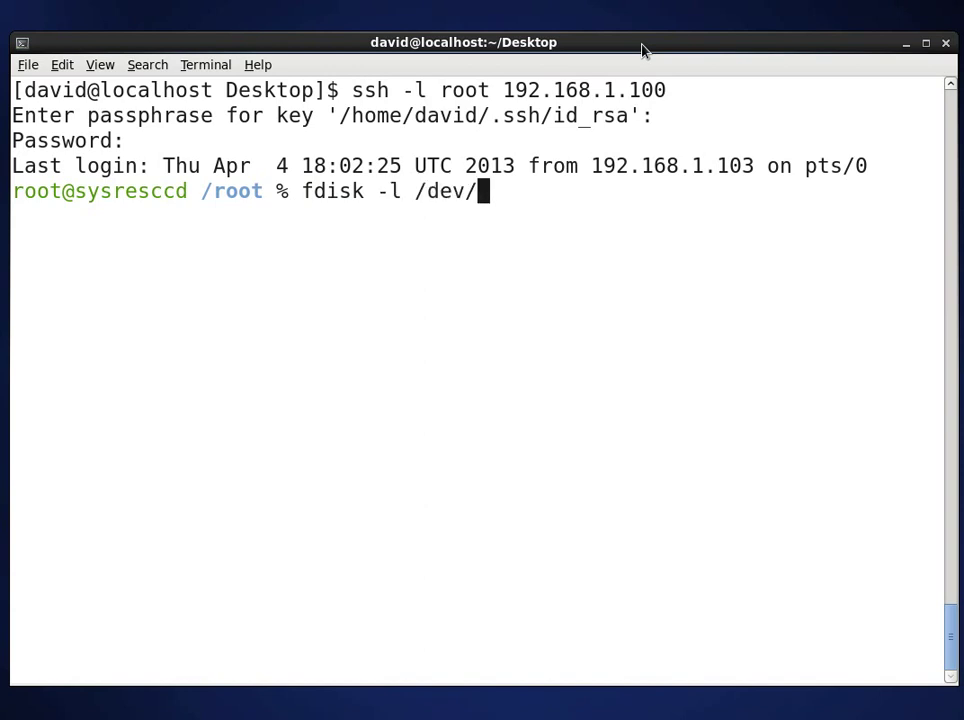
{"action": "type", "text": "sda"}
{"action": "key", "text": "Return"}
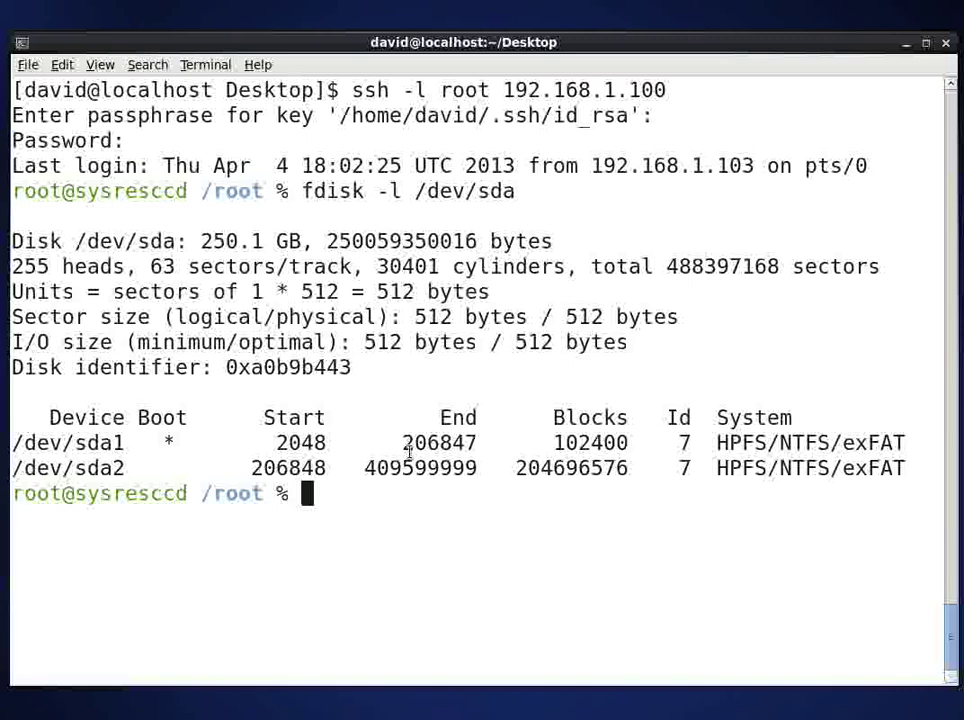
- Start fdisk on /dev/sda and print its partition table and command help
{"action": "type", "text": "fdisk /"}
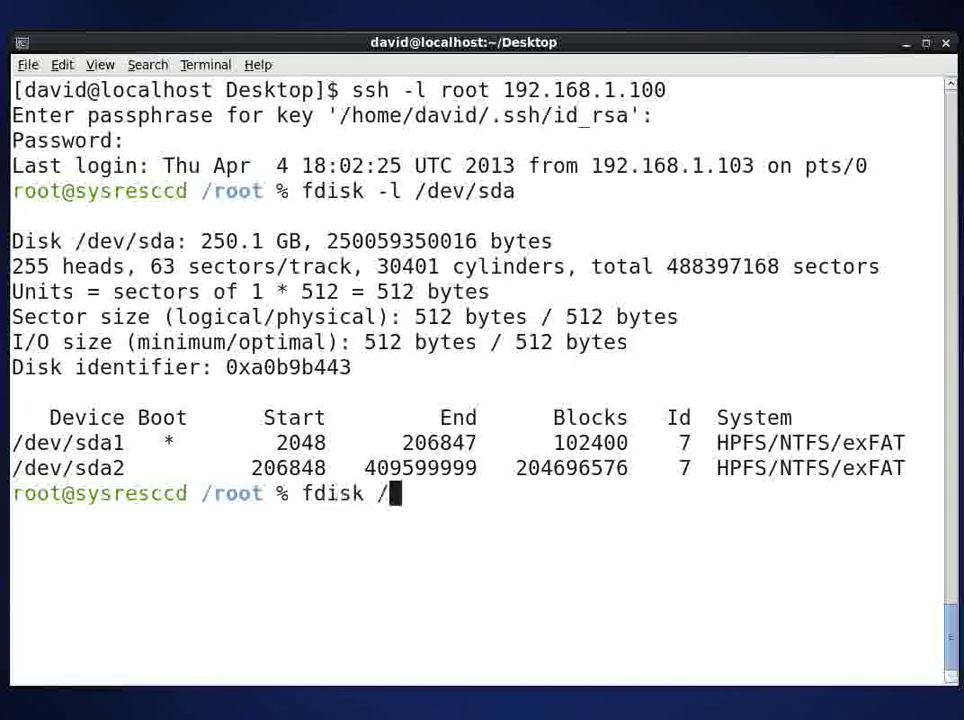
{"action": "type", "text": "dev/sda"}
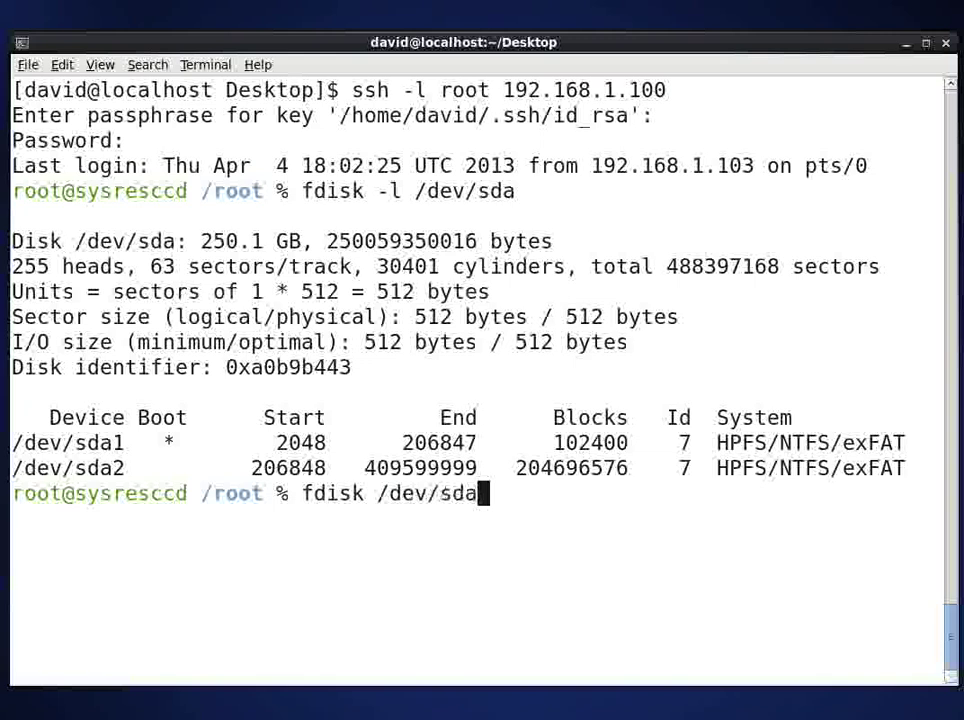
{"action": "key", "text": "Return"}
{"action": "type", "text": "p"}
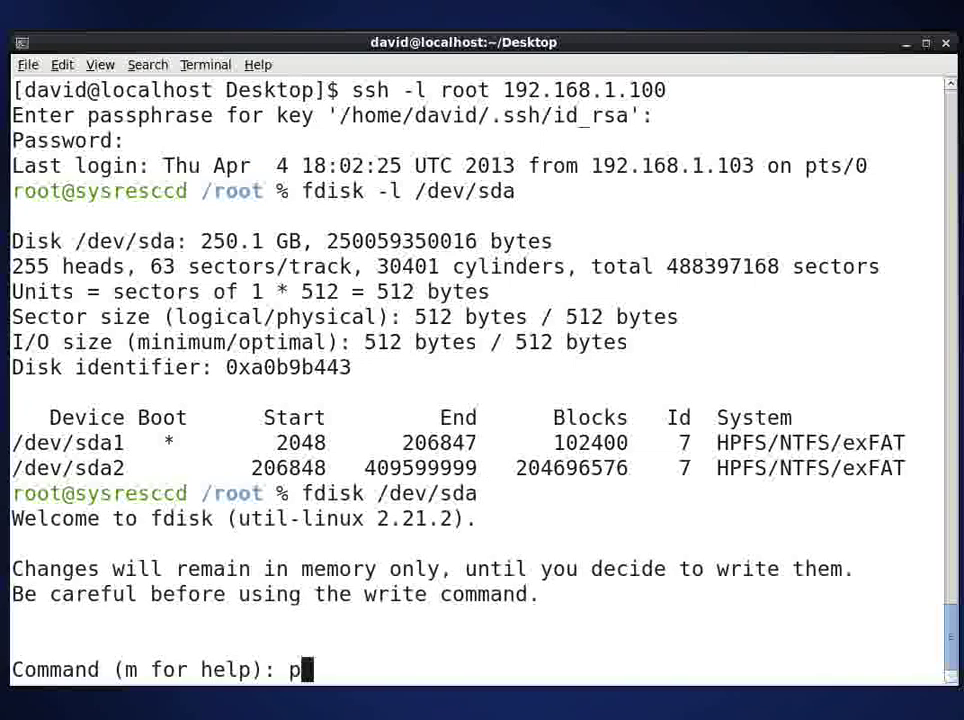
{"action": "key", "text": "Return"}
{"action": "type", "text": "m"}
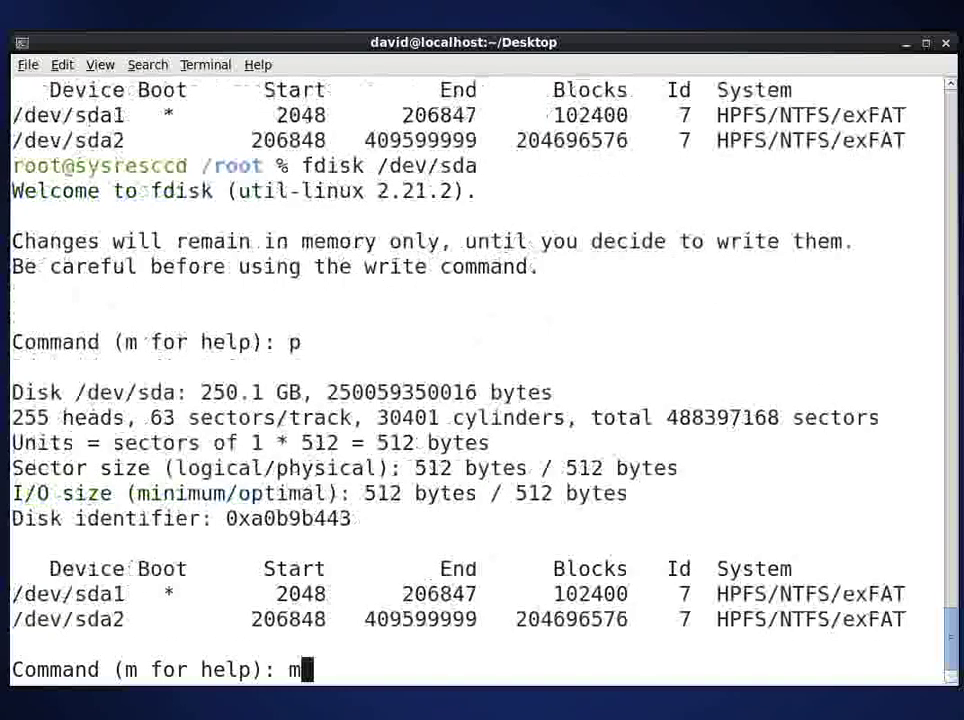
{"action": "key", "text": "Return"}
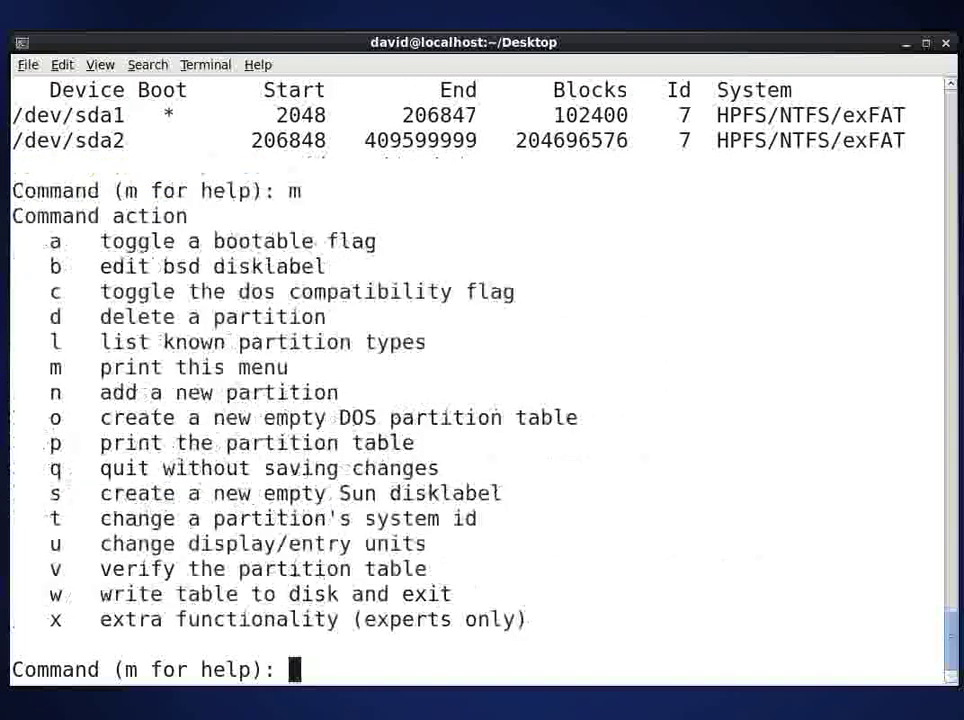
- Create primary partition 3 over all free space with default sectors and write the table
{"action": "type", "text": "n"}
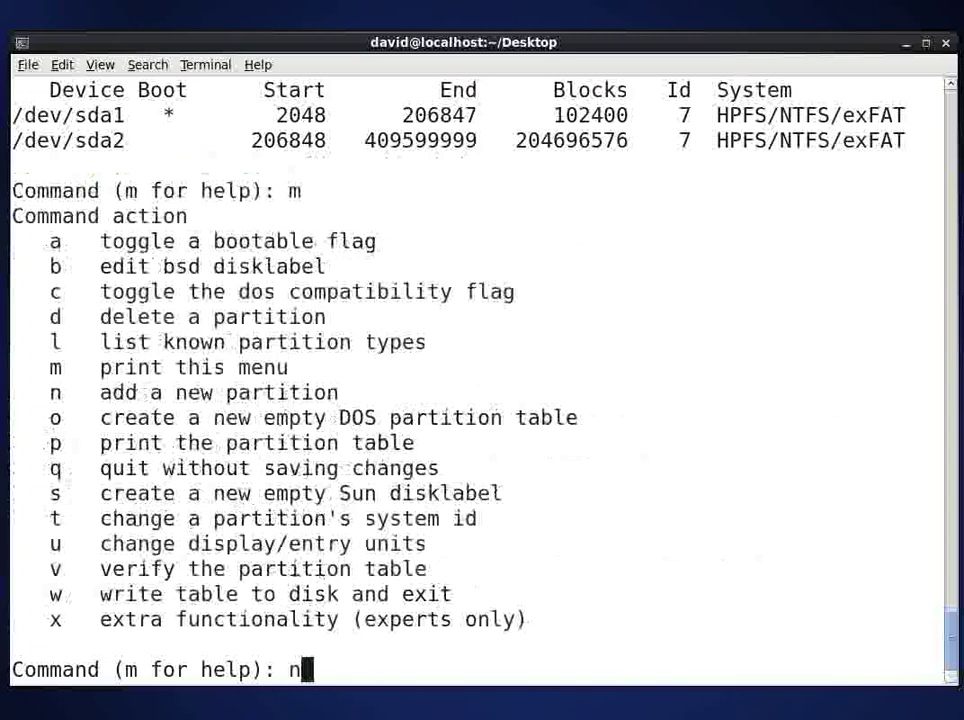
{"action": "key", "text": "Return"}
{"action": "type", "text": "p"}
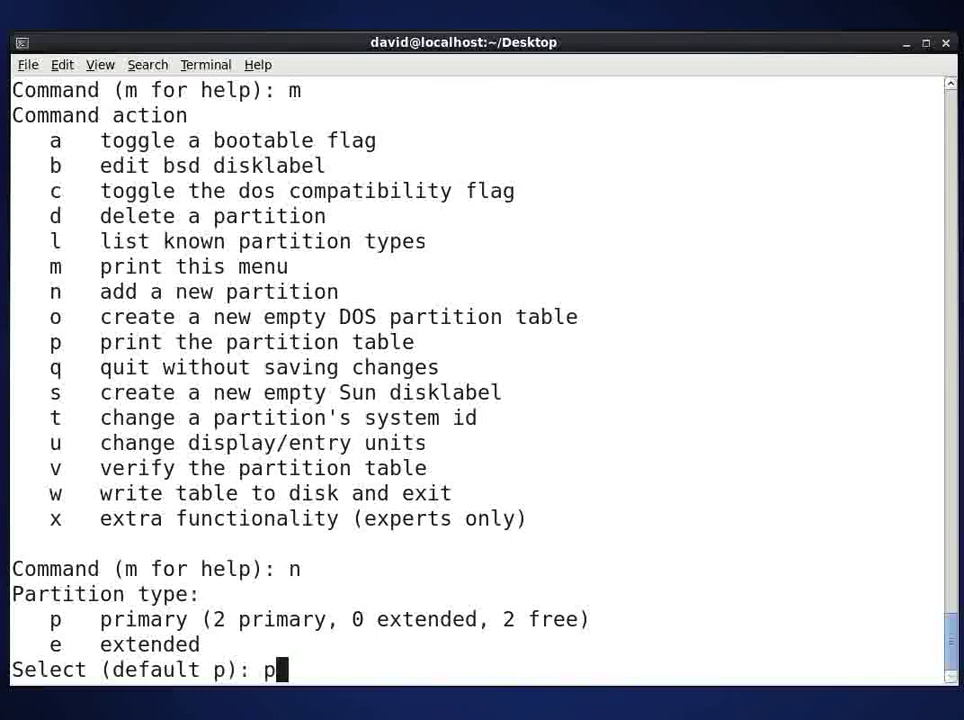
{"action": "key", "text": "Return"}
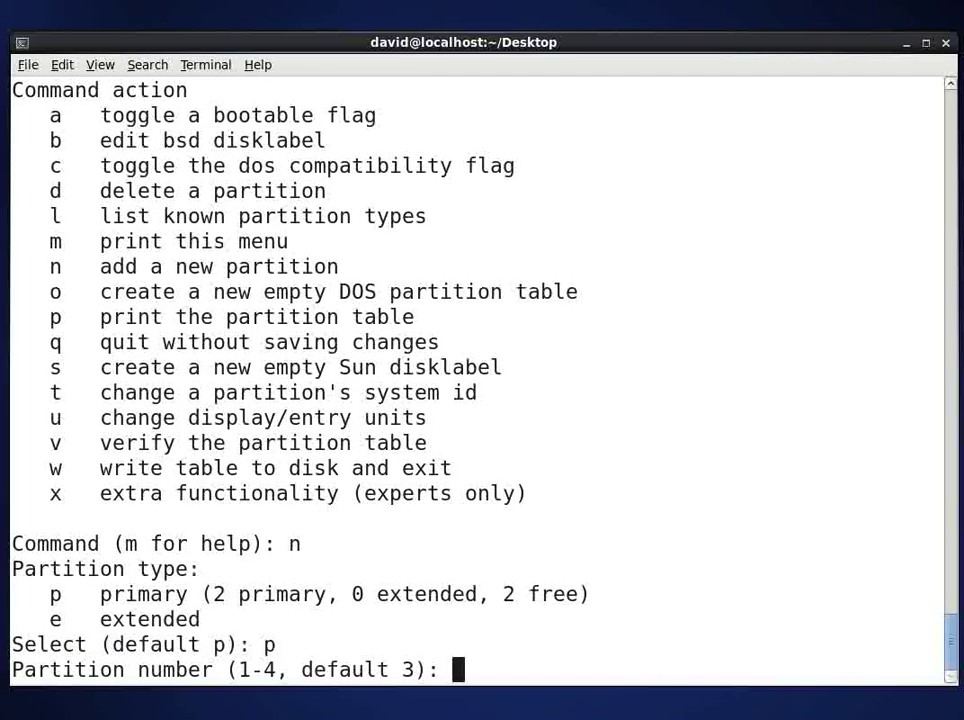
{"action": "key", "text": "Return"}
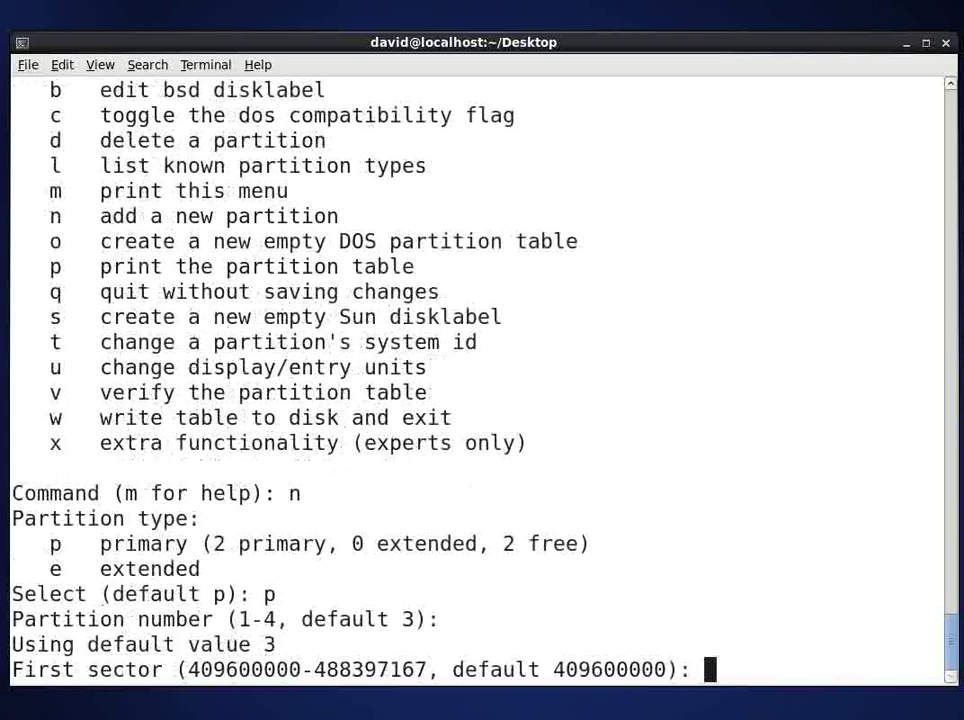
{"action": "key", "text": "Return"}
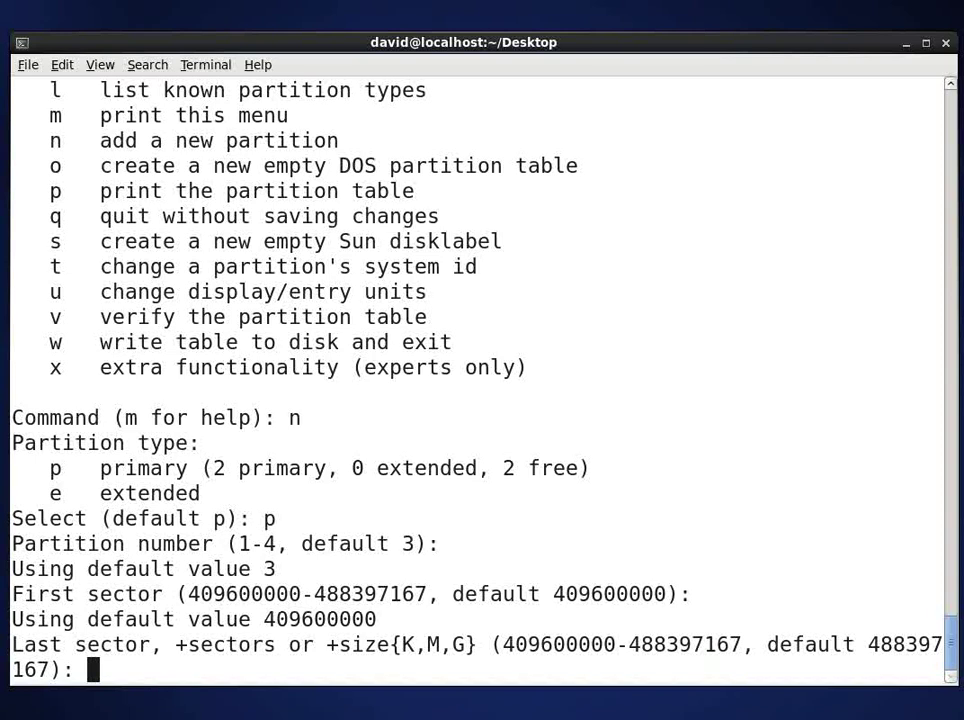
{"action": "key", "text": "Return"}
{"action": "type", "text": "w"}
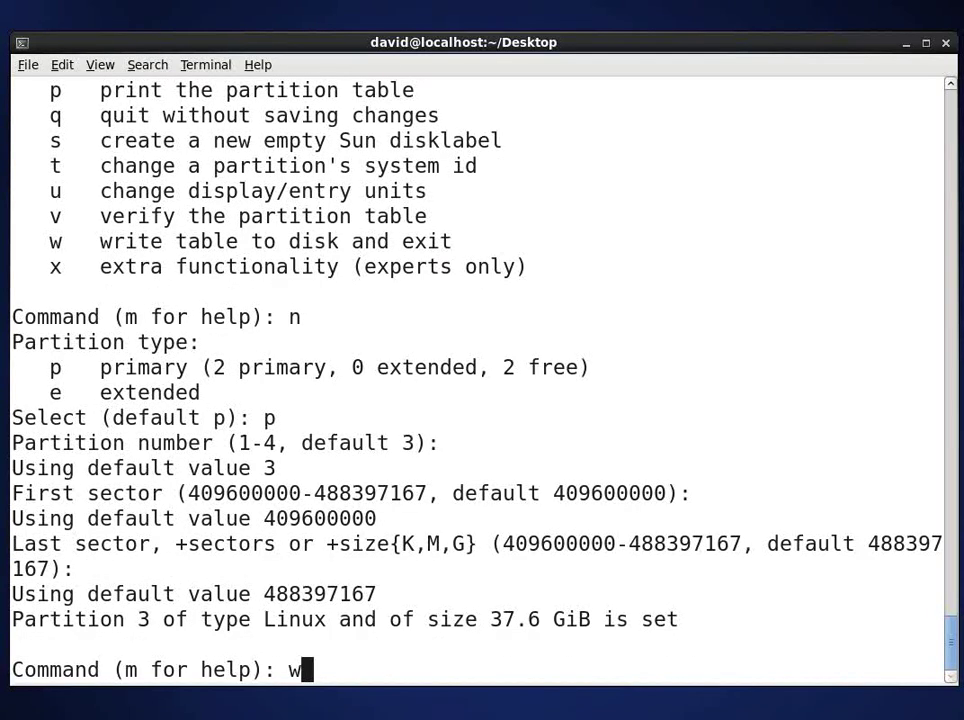
{"action": "key", "text": "Return"}
{"action": "type", "text": "f"}
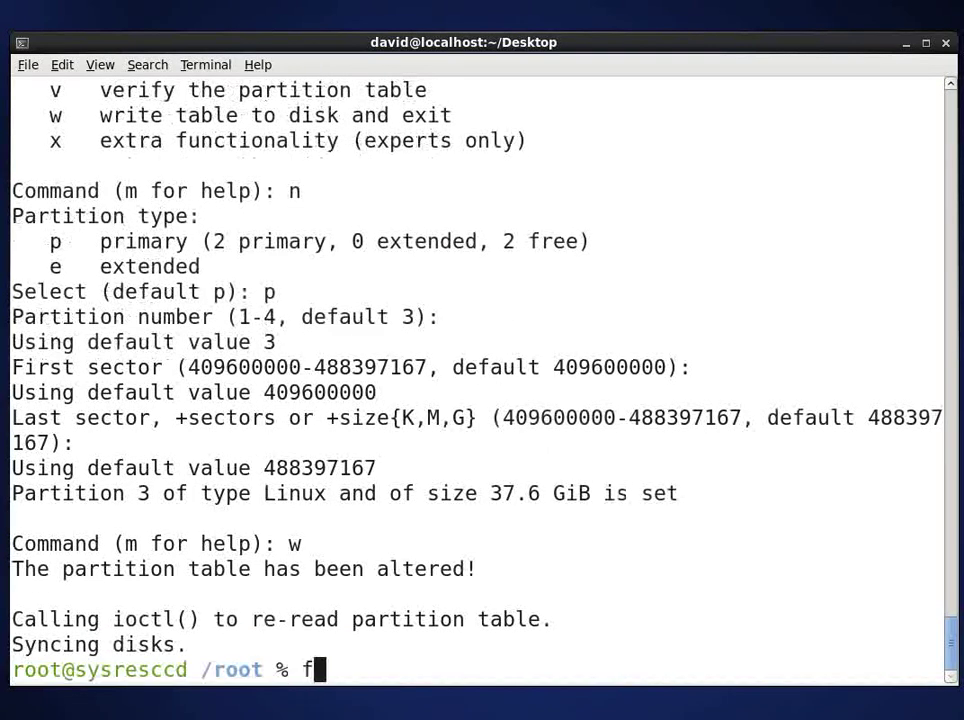
{"action": "type", "text": "disk -l /dev/s"}
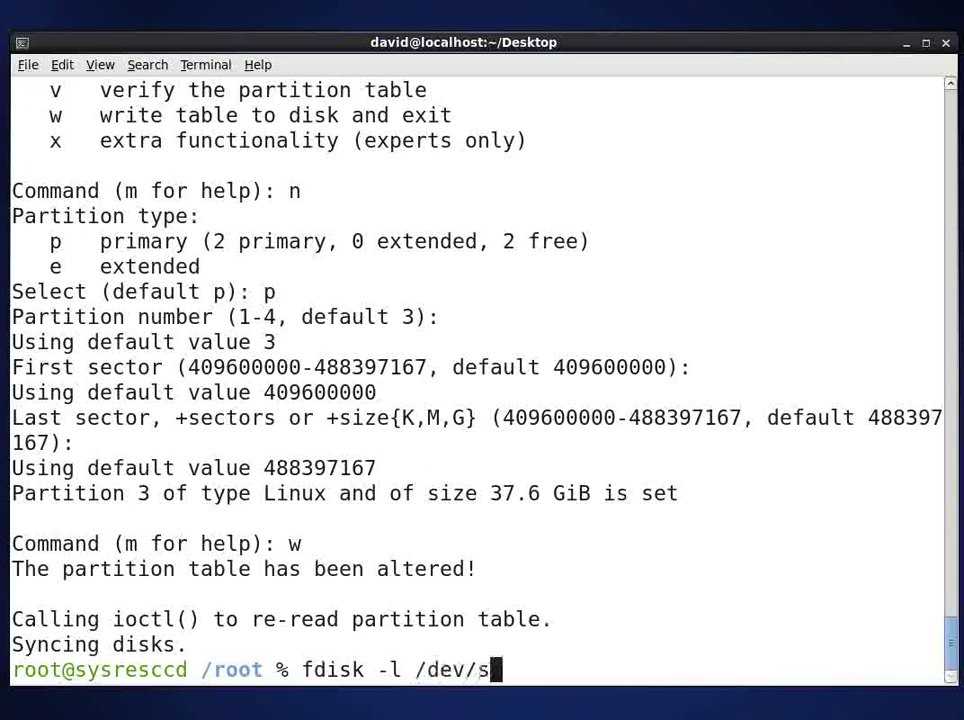
{"action": "type", "text": "da"}
- Confirm /dev/sda3 is listed, then format it with mkfs.ext3 /dev/sda3
{"action": "key", "text": "Return"}
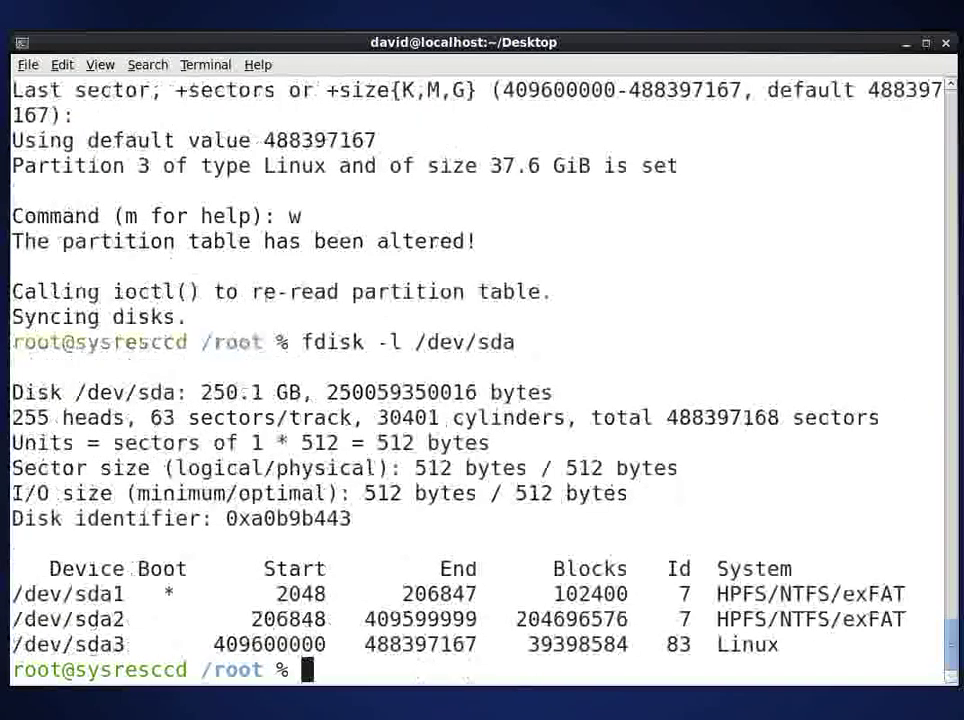
{"action": "type", "text": "mk"}
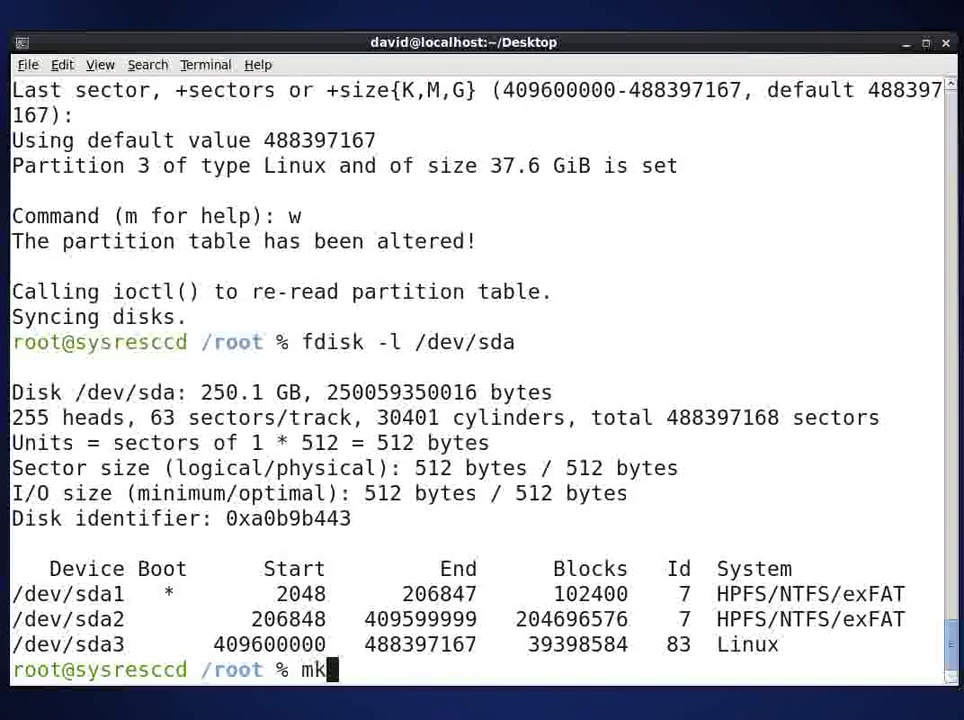
{"action": "type", "text": "fs.ext3 /dev/sda3"}
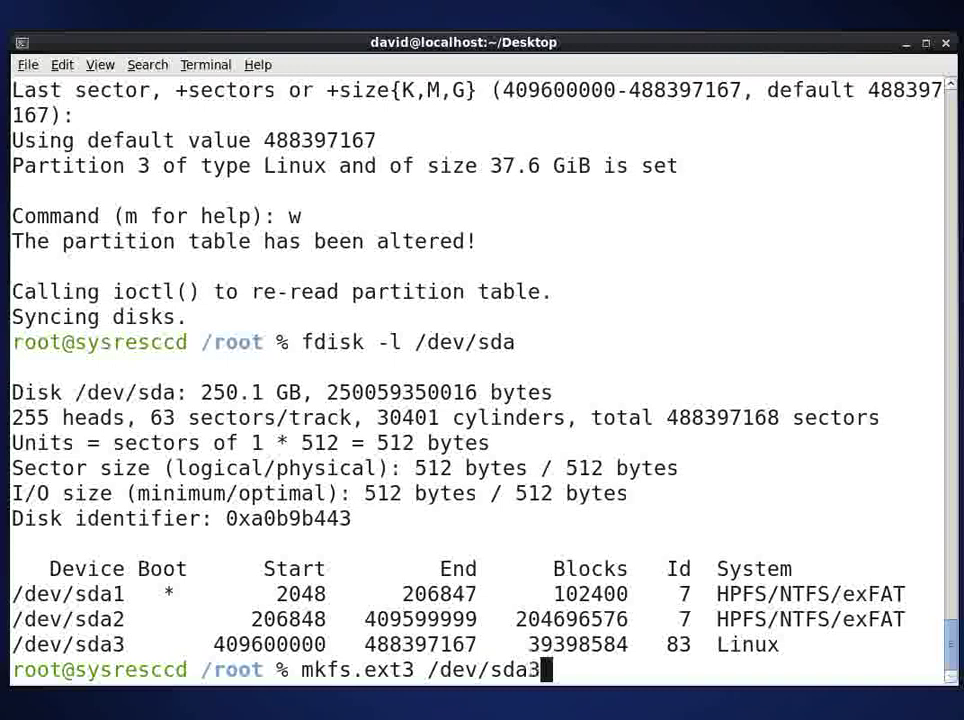
{"action": "key", "text": "Return"}
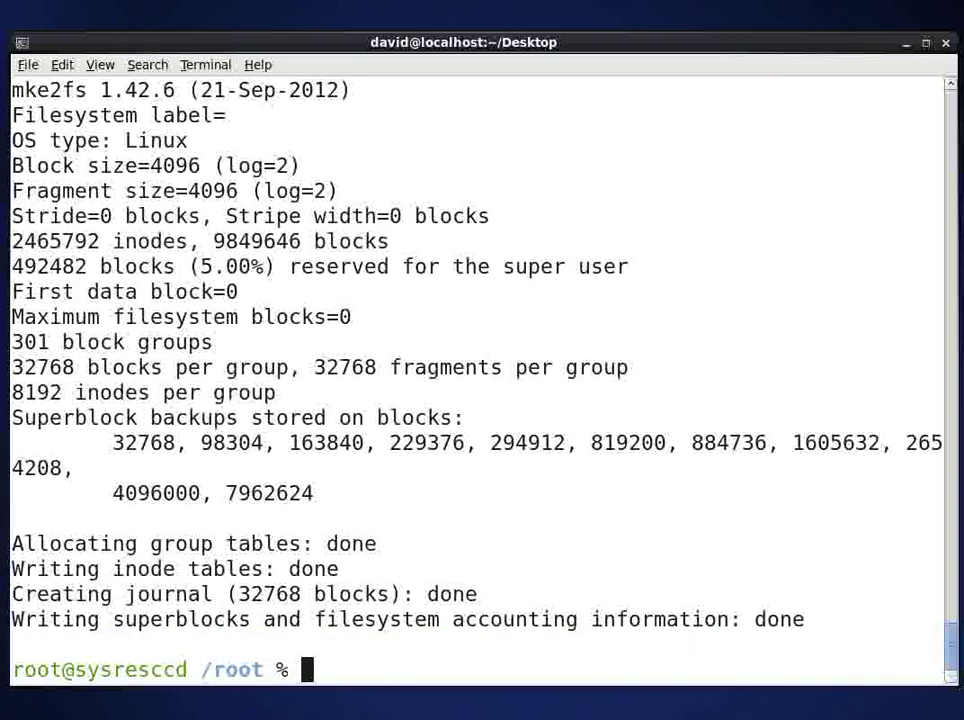
- Create /a, mount /dev/sda3 on it, cd into /a, and check df -h shows 35G available
{"action": "type", "text": "mkdir /"}
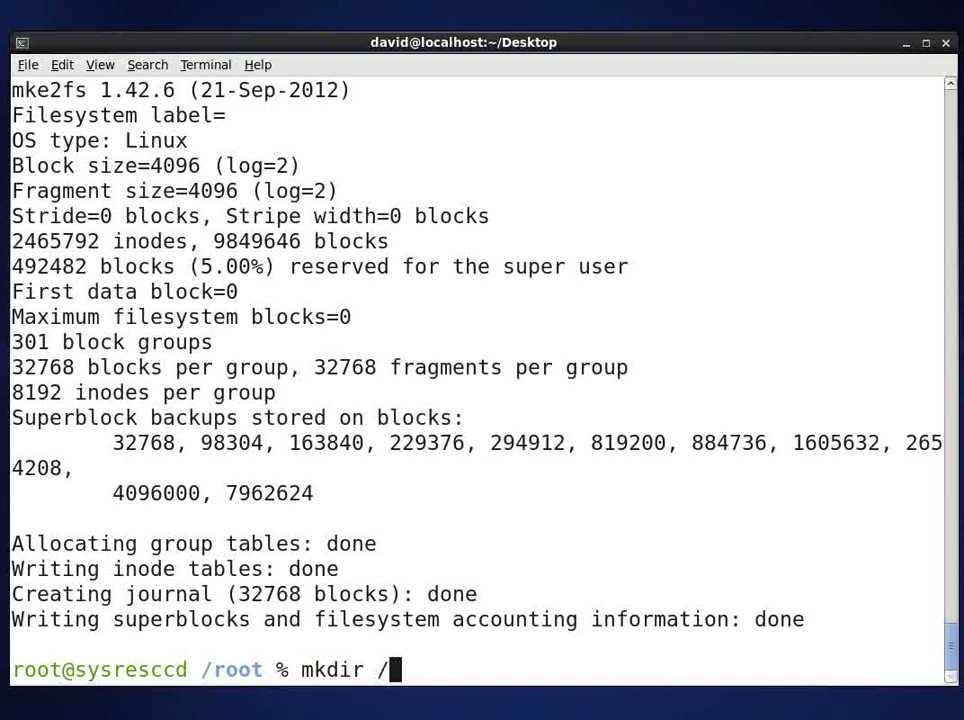
{"action": "type", "text": "a"}
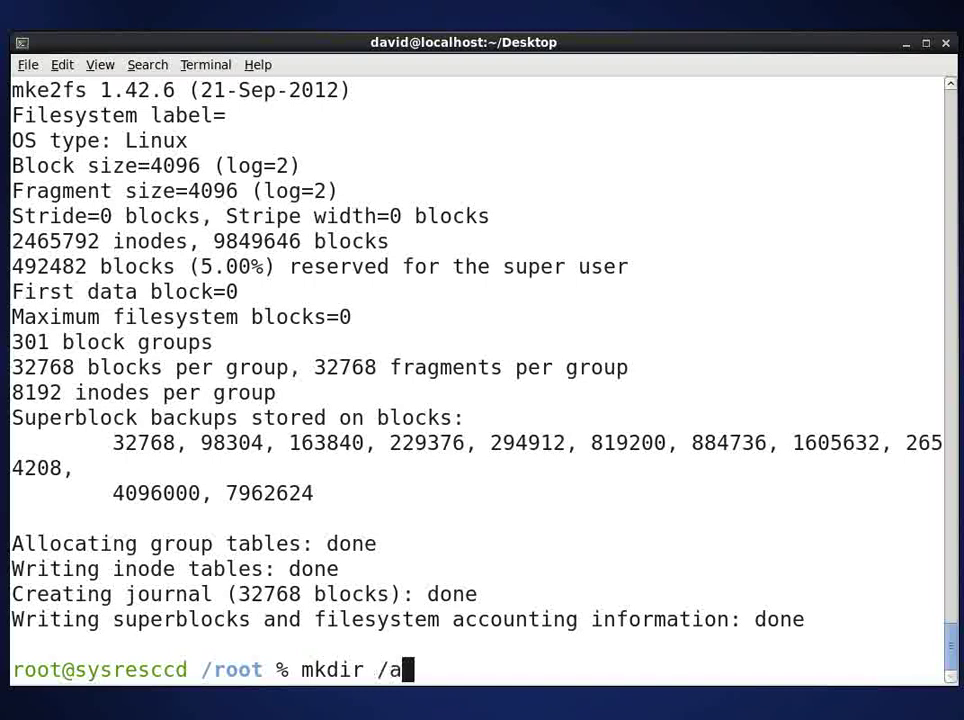
{"action": "key", "text": "Return"}
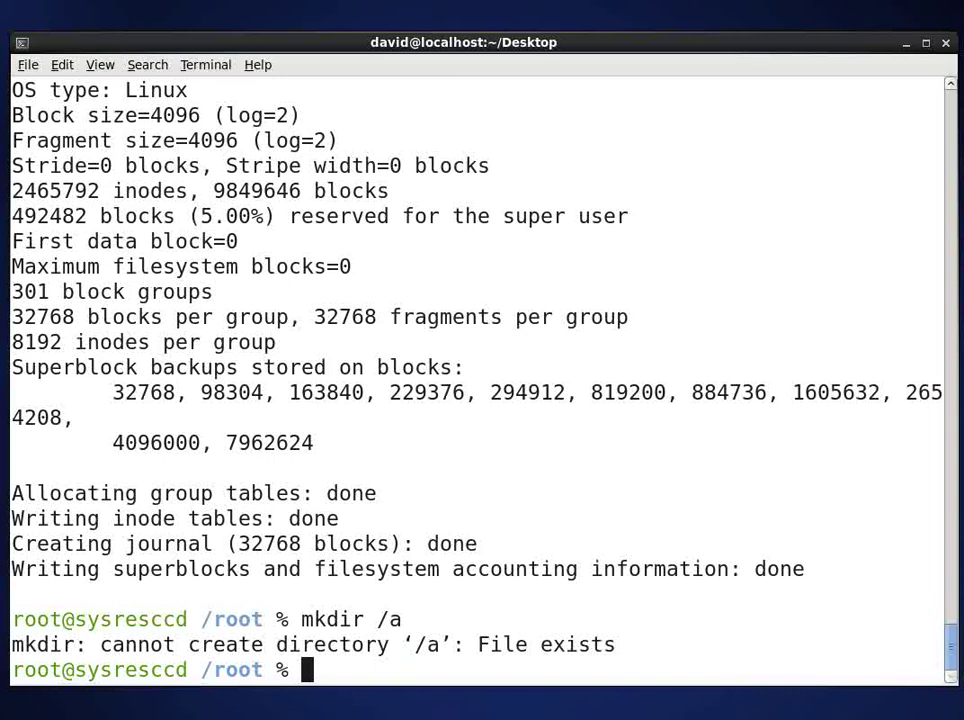
{"action": "type", "text": "mount"}
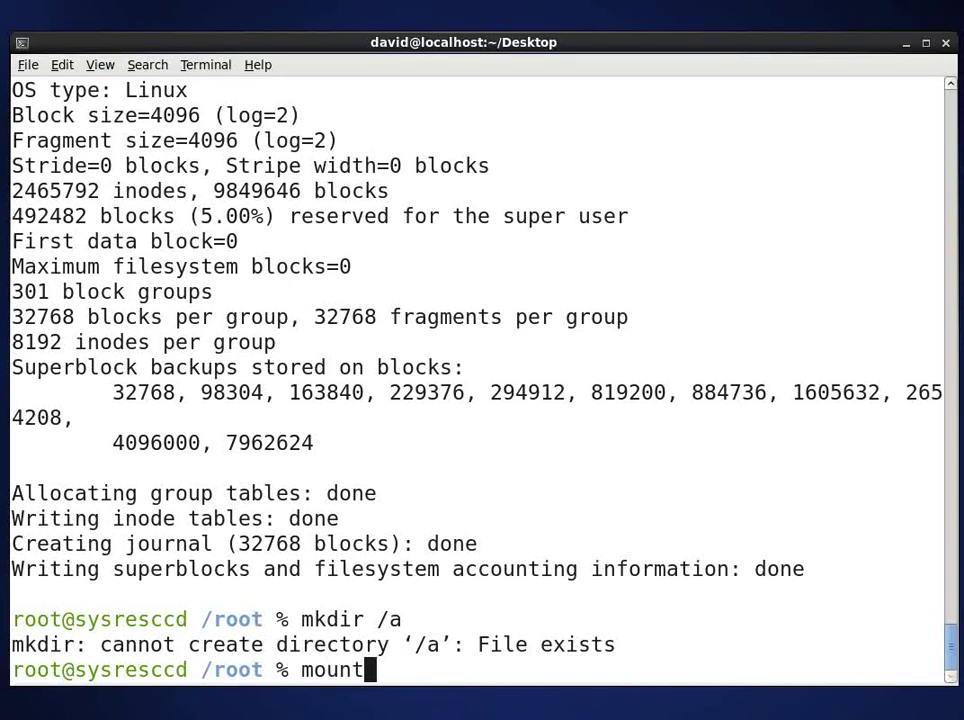
{"action": "type", "text": " /dev/sda3"}
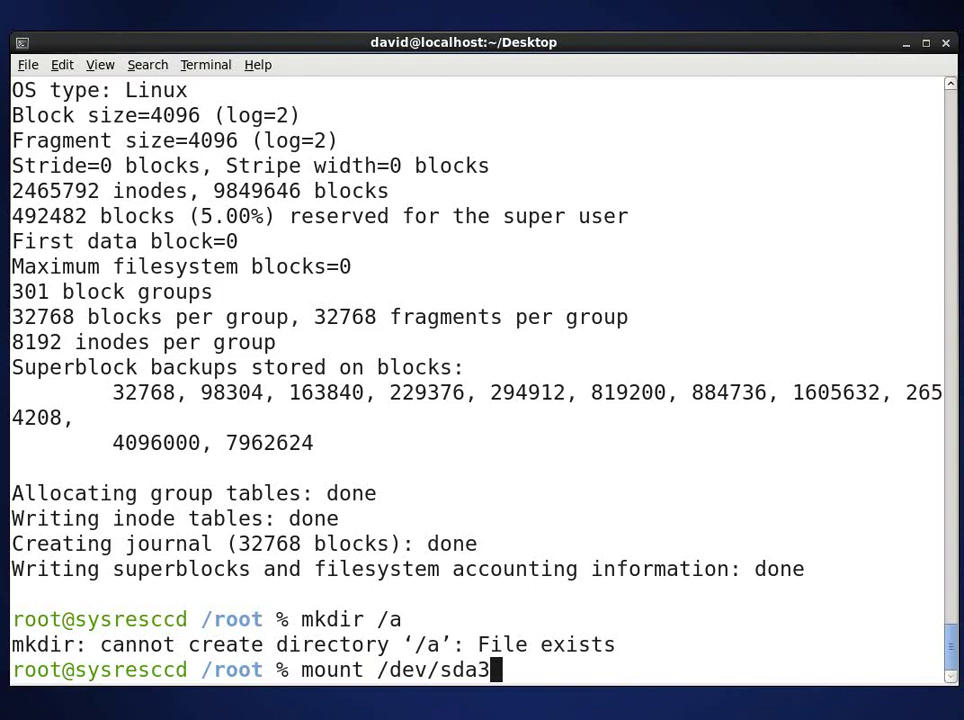
{"action": "type", "text": " /a"}
{"action": "key", "text": "Return"}
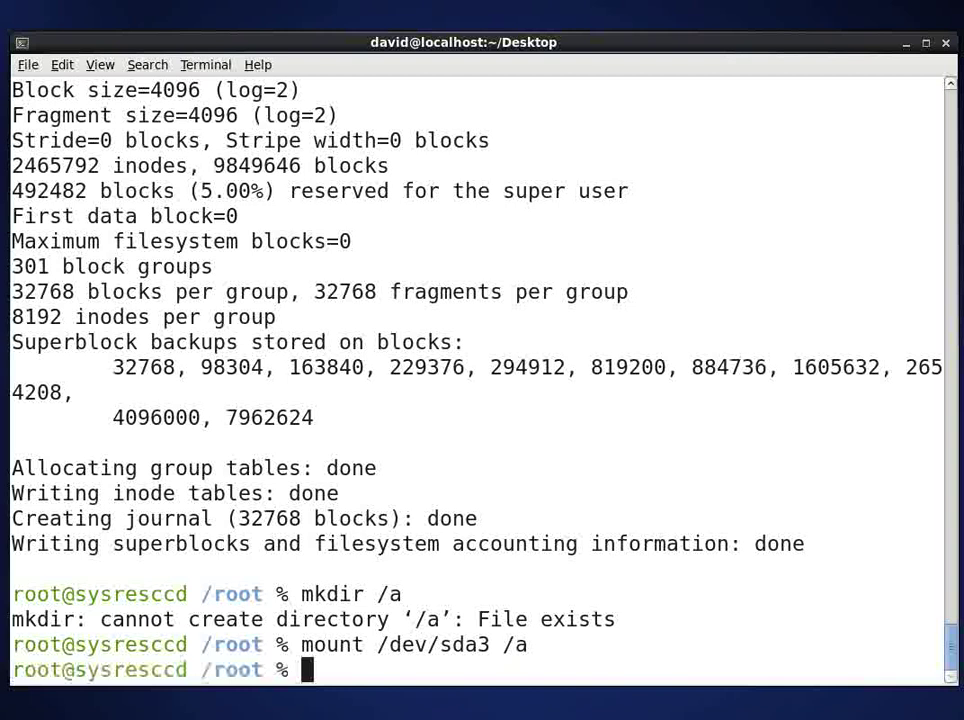
{"action": "type", "text": "cd /a"}
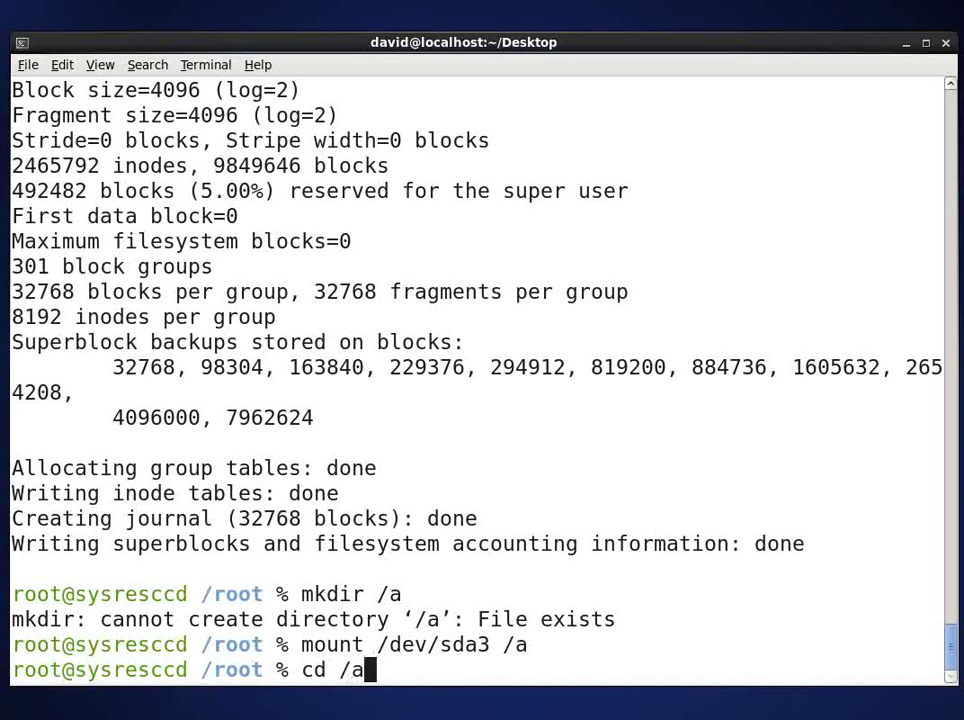
{"action": "key", "text": "Return"}
{"action": "type", "text": "df -h"}
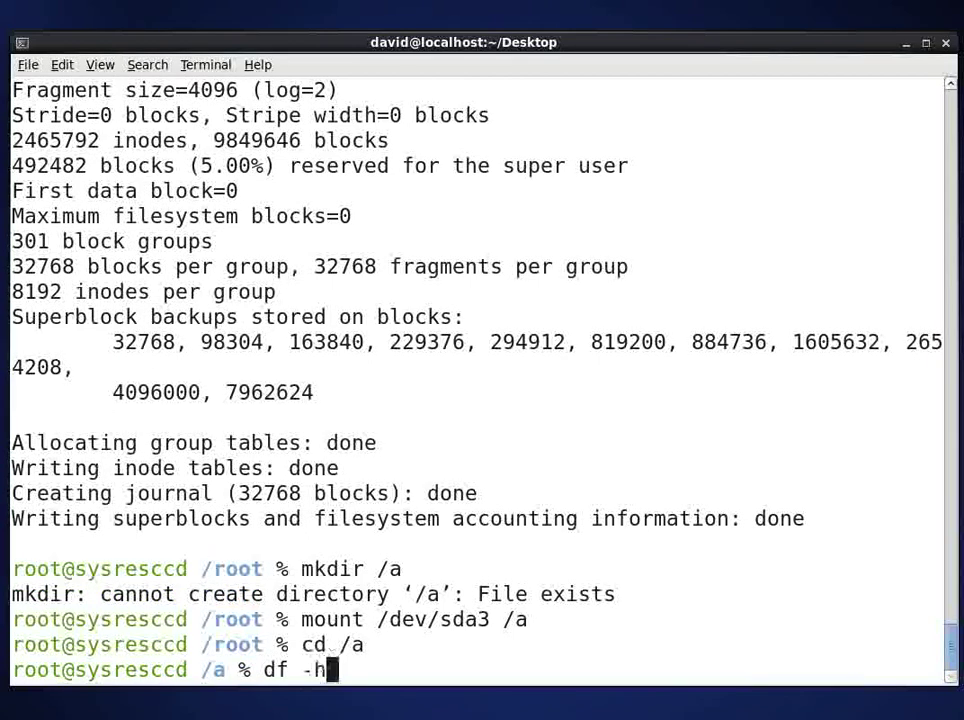
{"action": "key", "text": "Return"}
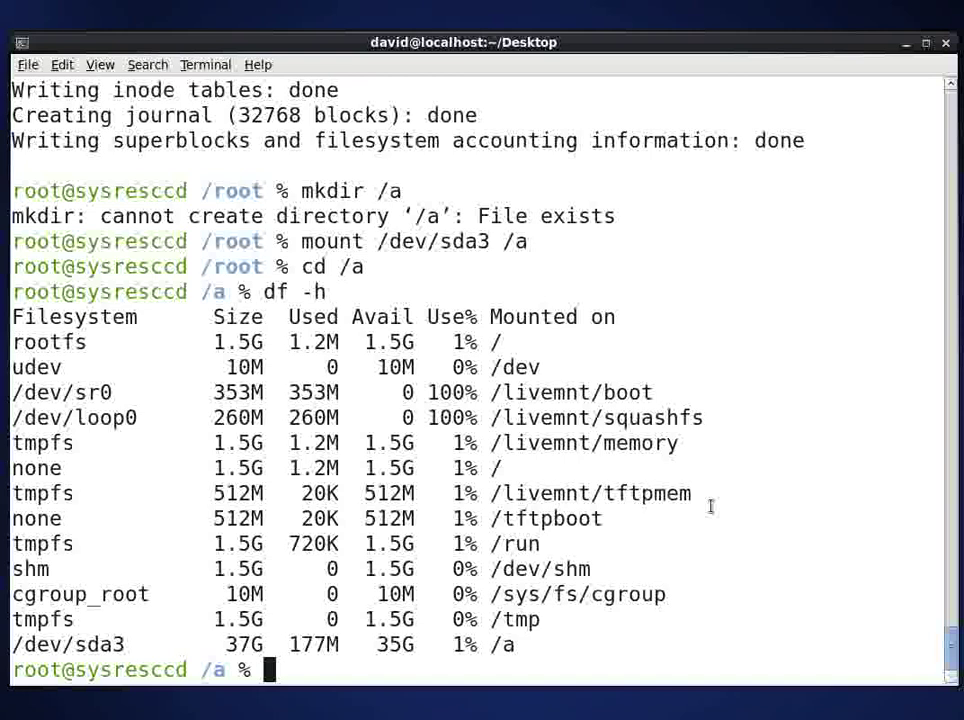
- Copy /dev/sda's first 512-byte sector into sda.mbr using dd bs=512 count=1
{"action": "type", "text": "dd "}
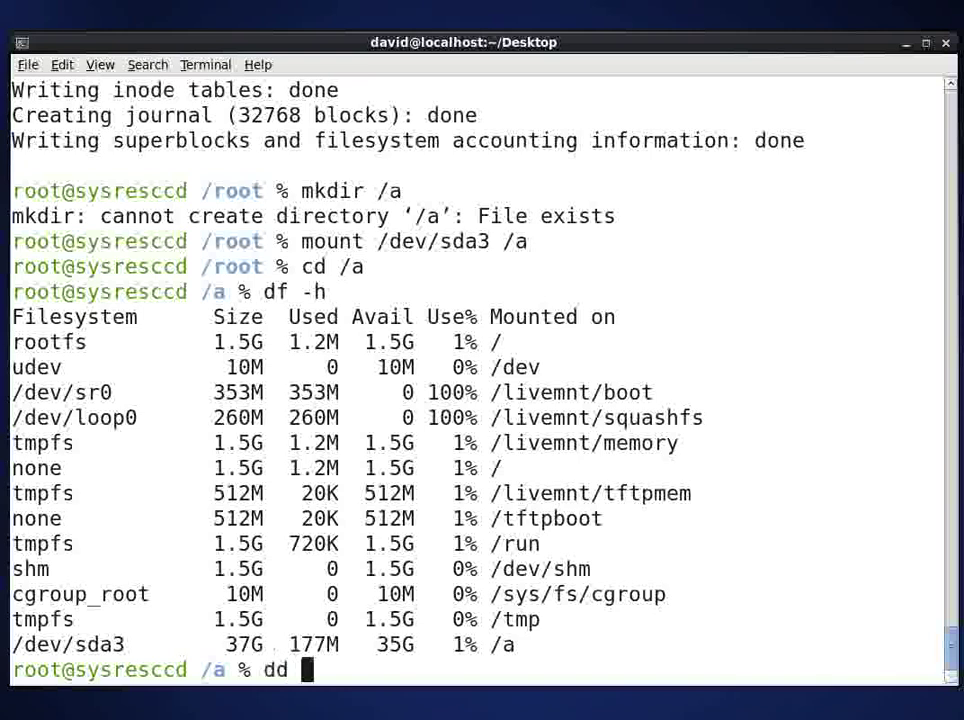
{"action": "type", "text": "bs"}
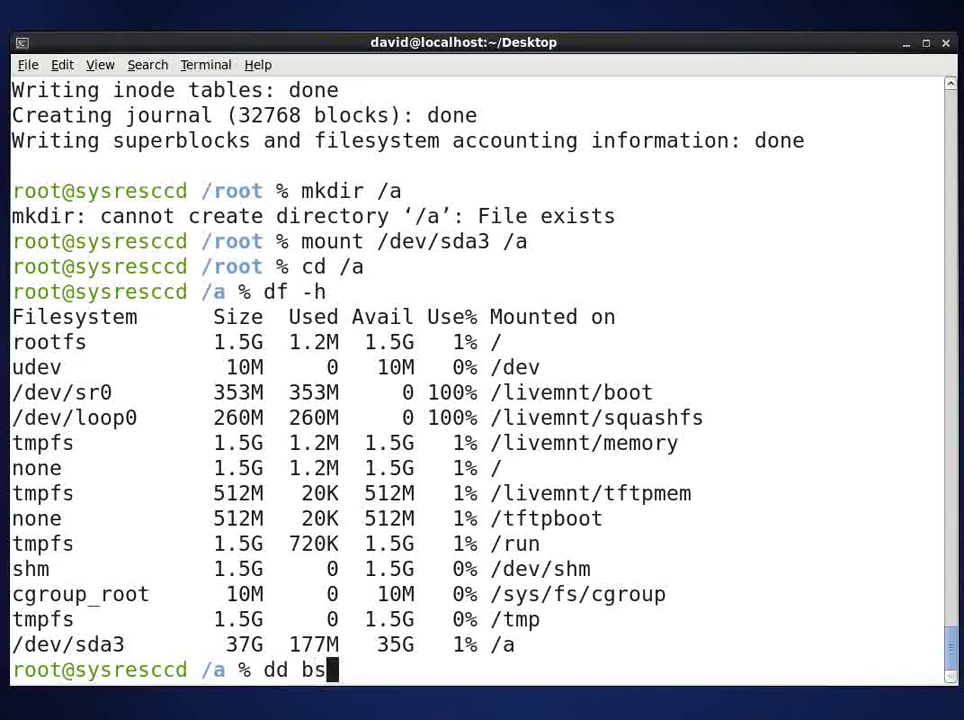
{"action": "type", "text": "=512"}
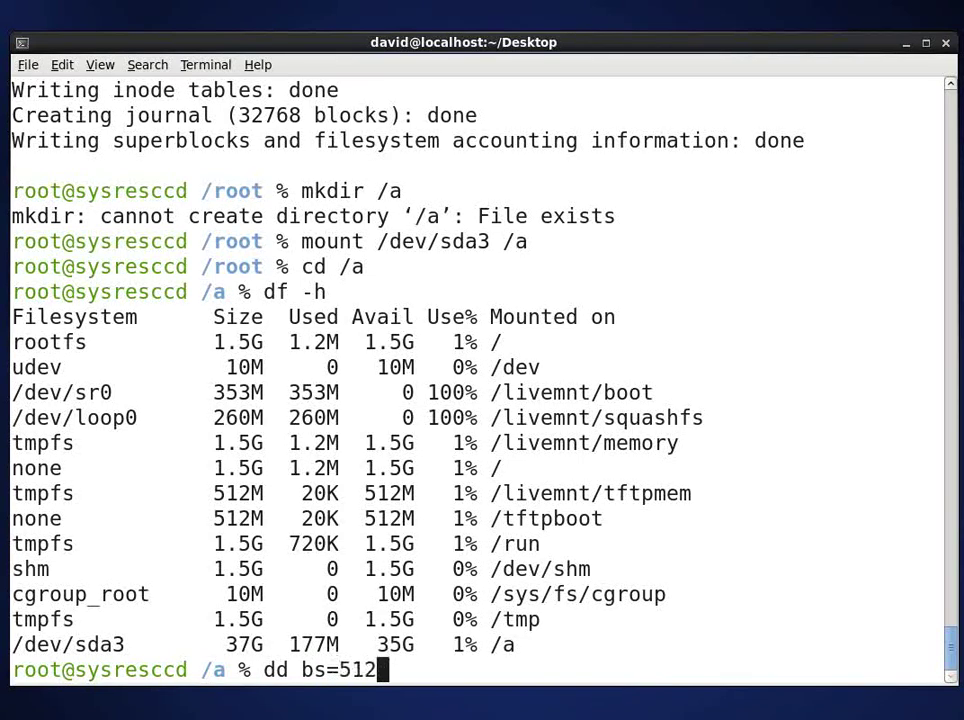
{"action": "type", "text": " count=1"}
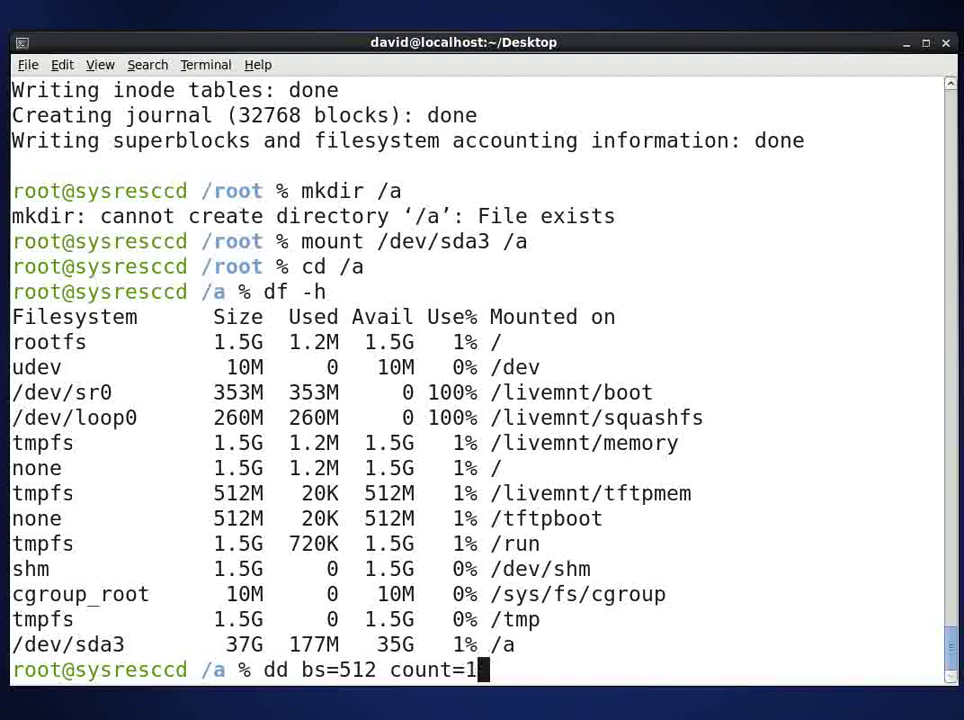
{"action": "type", "text": " if=/dev"}
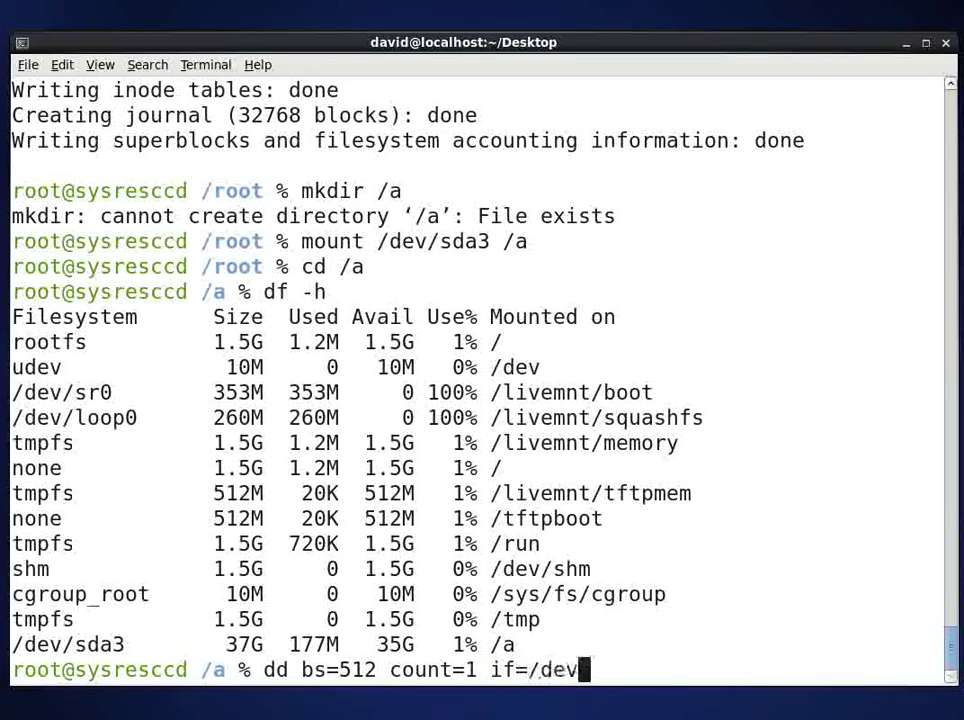
{"action": "type", "text": "/sda "}
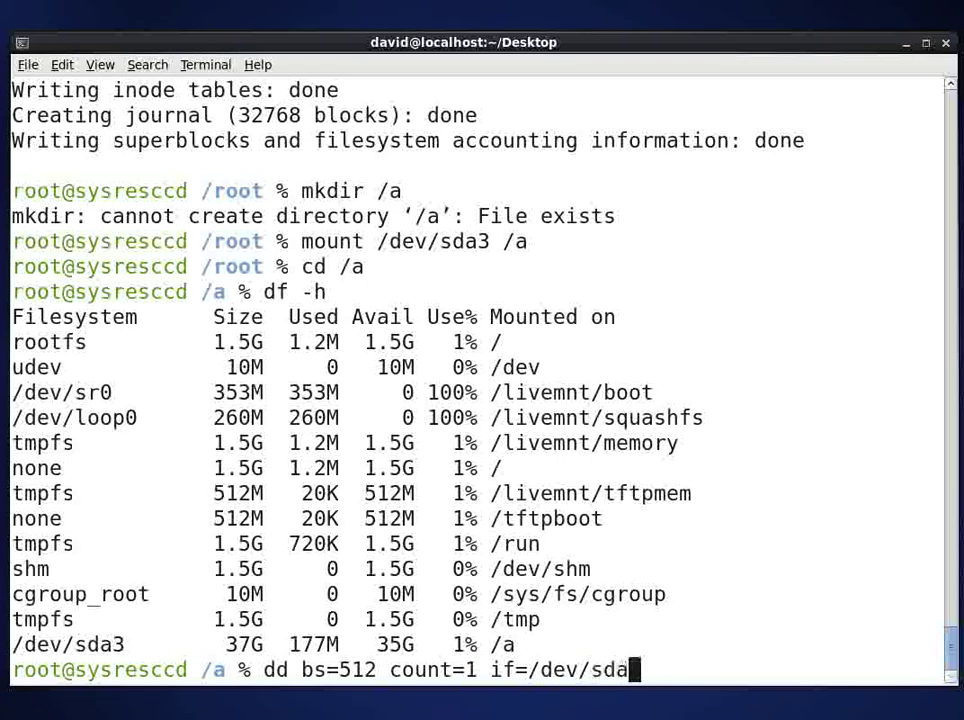
{"action": "type", "text": "of="}
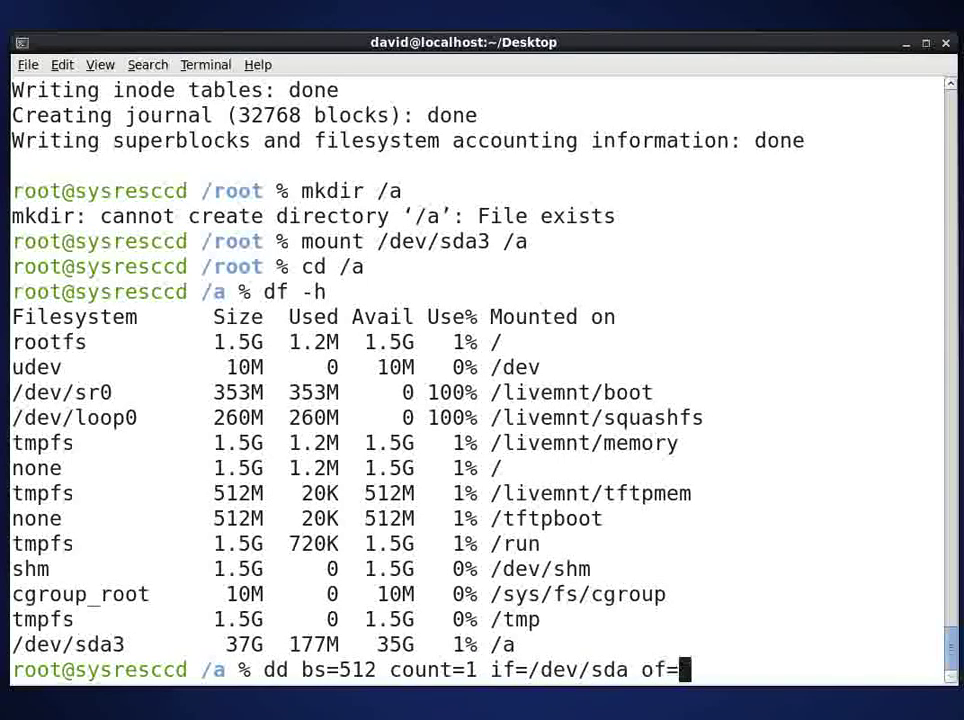
{"action": "type", "text": "sda.mb"}
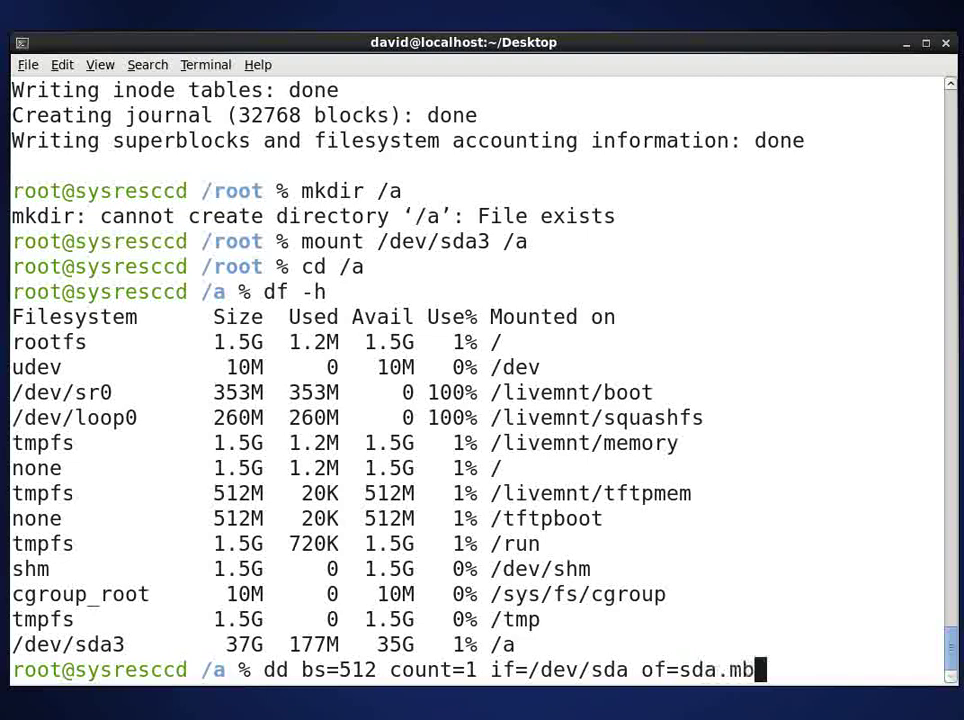
{"action": "type", "text": "r"}
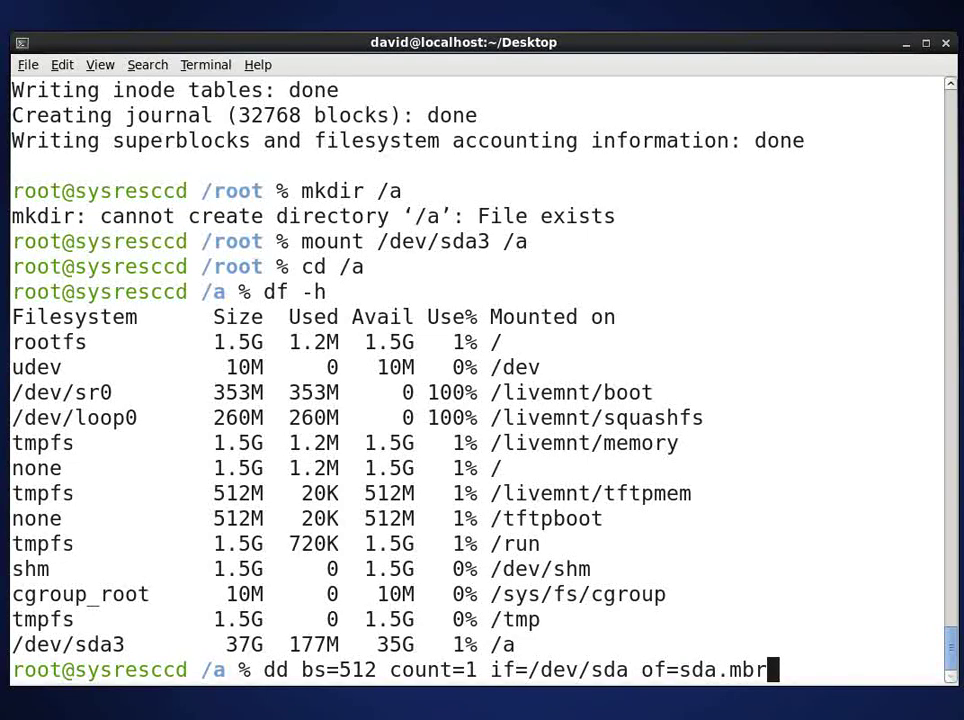
{"action": "key", "text": "Return"}
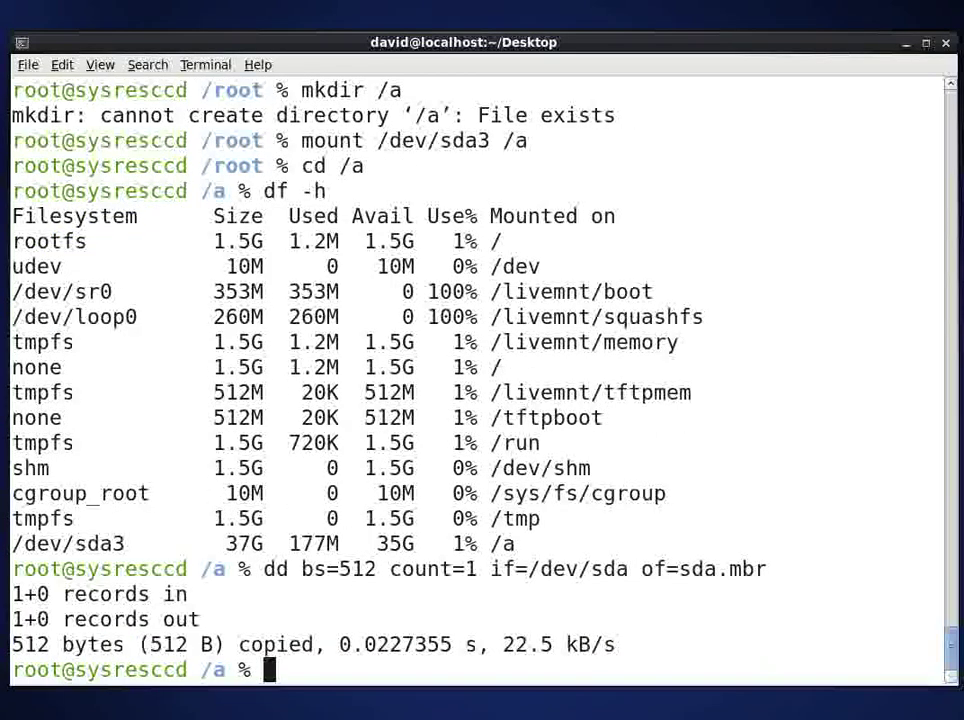
- Create the Win7Image folder in /a and list the directory contents
{"action": "type", "text": "m"}
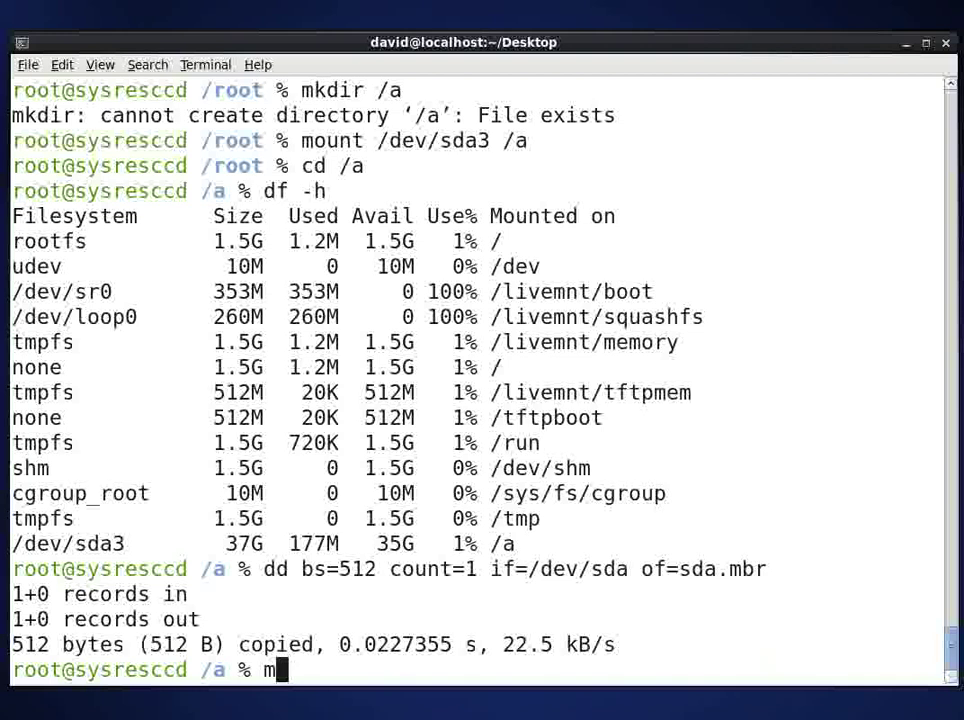
{"action": "type", "text": "k"}
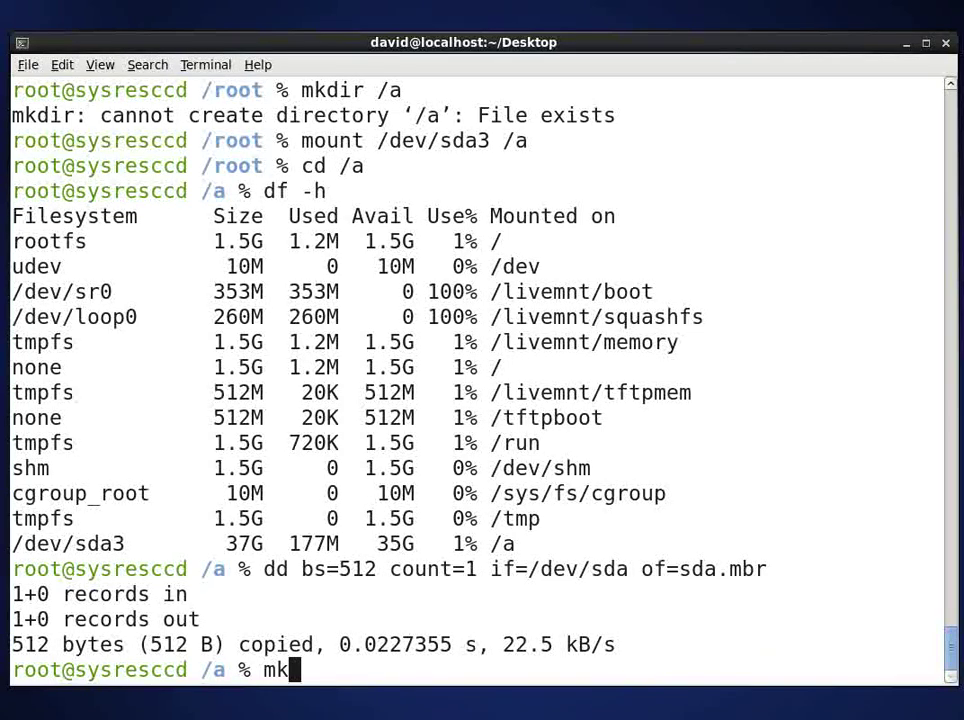
{"action": "type", "text": "dir Win"}
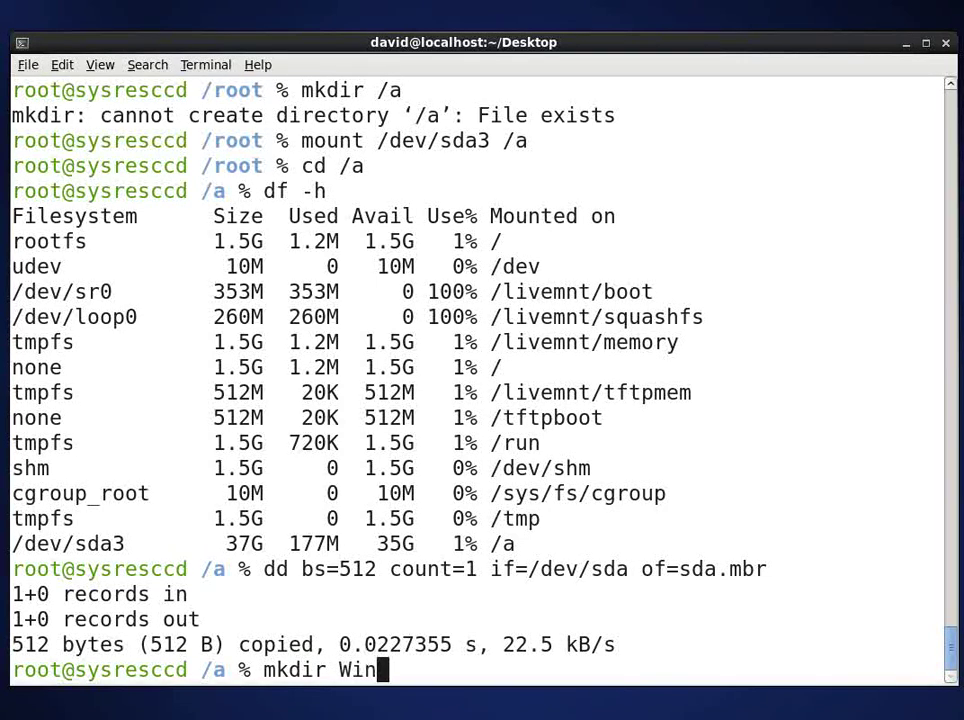
{"action": "type", "text": "7Image"}
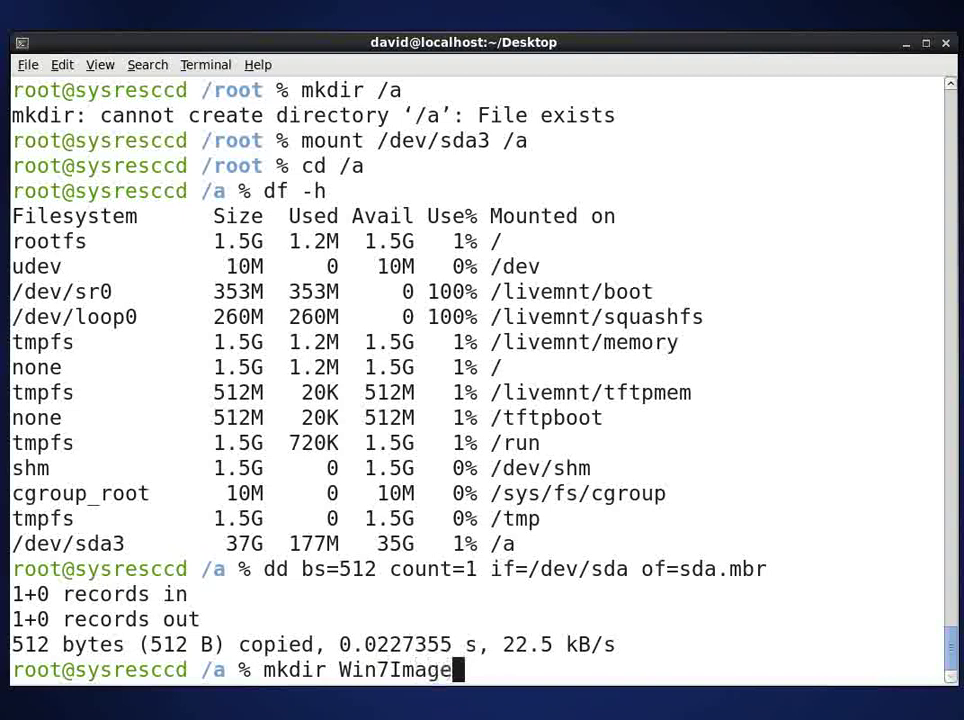
{"action": "key", "text": "Return"}
{"action": "type", "text": "ls"}
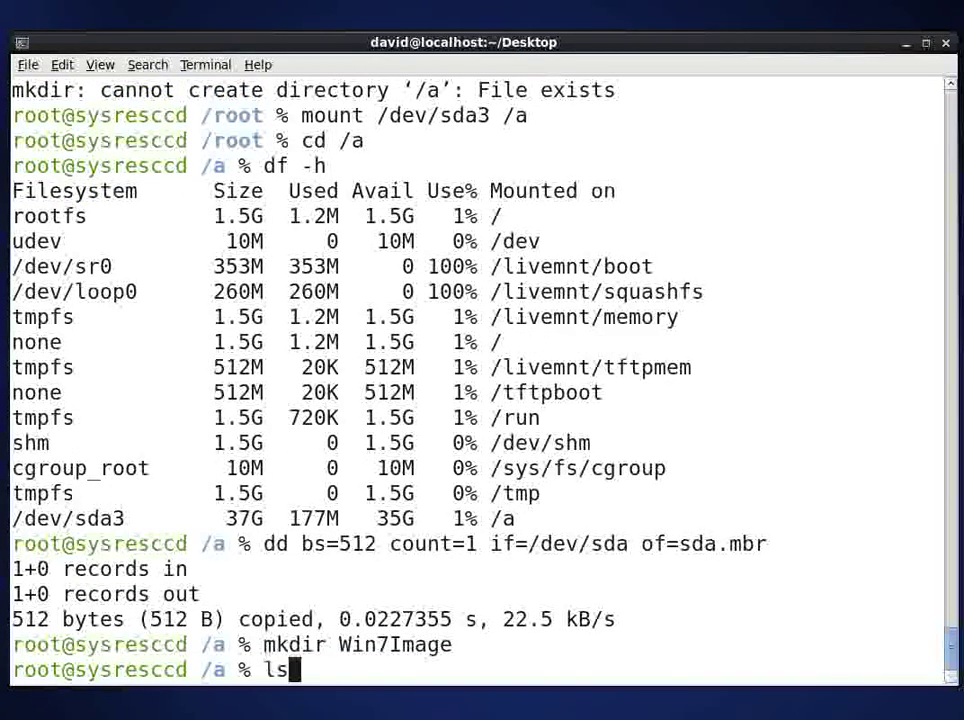
{"action": "key", "text": "Return"}
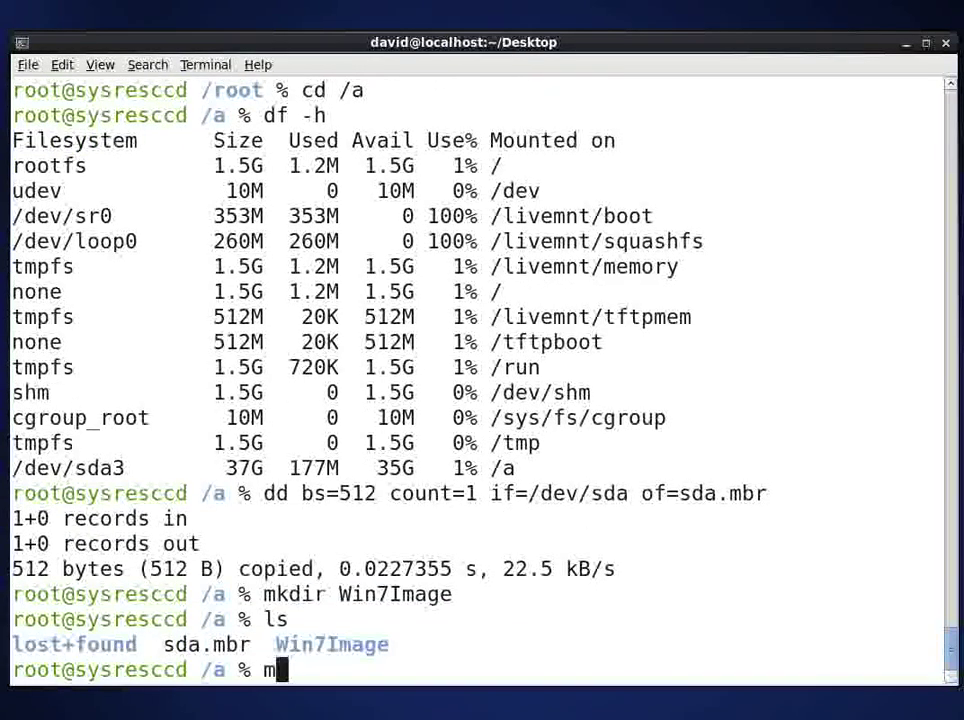
- Move sda.mbr into the Win7Image folder
{"action": "type", "text": "v sd"}
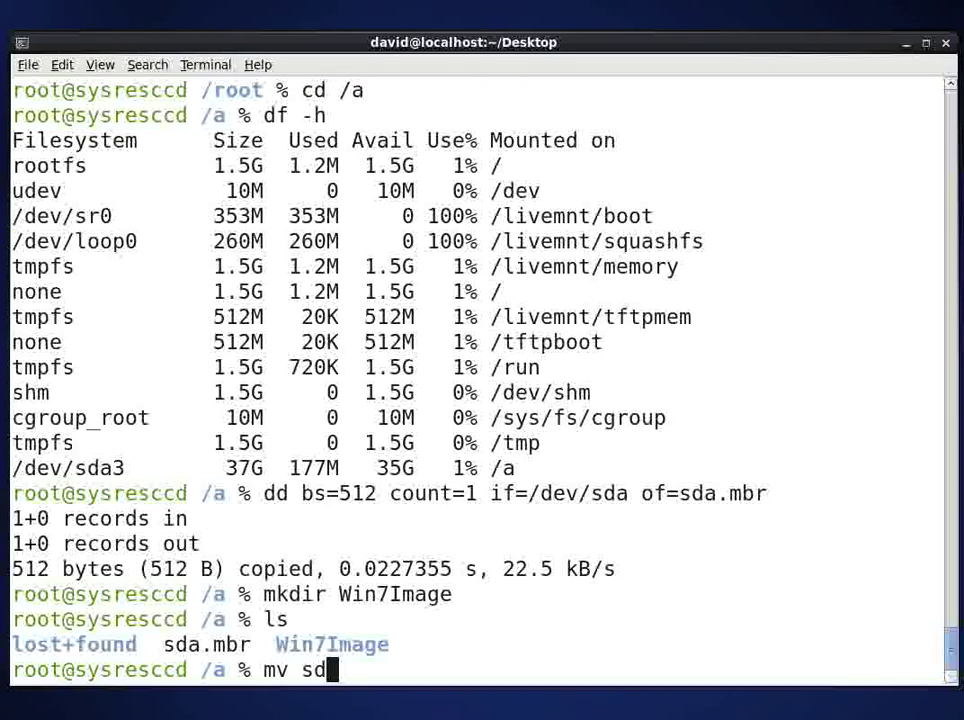
{"action": "key", "text": "Tab"}
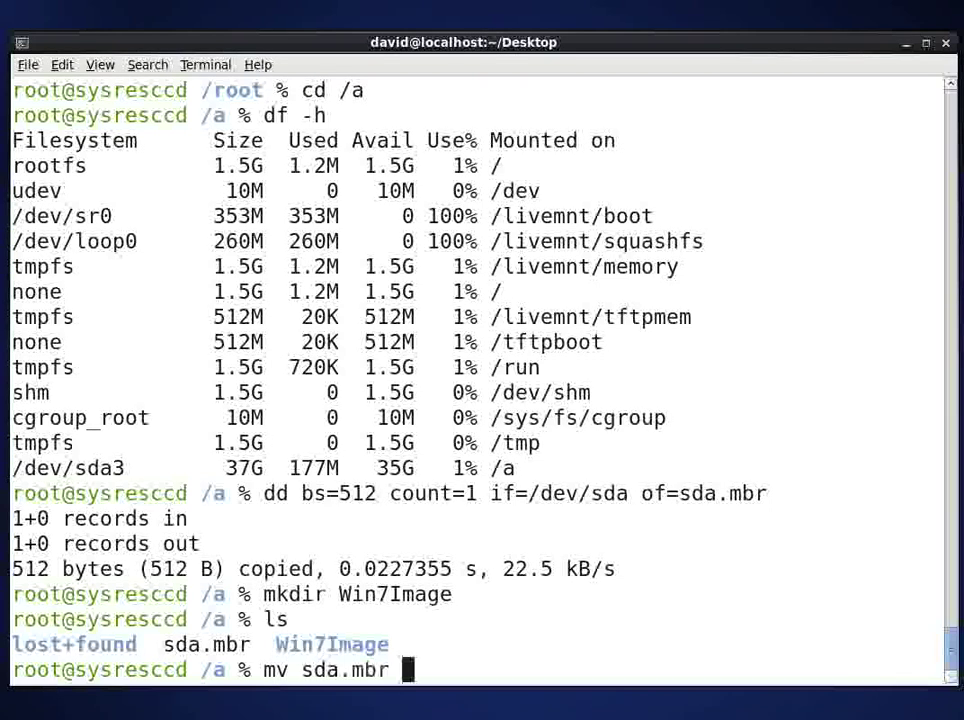
{"action": "type", "text": "Win"}
{"action": "key", "text": "Tab"}
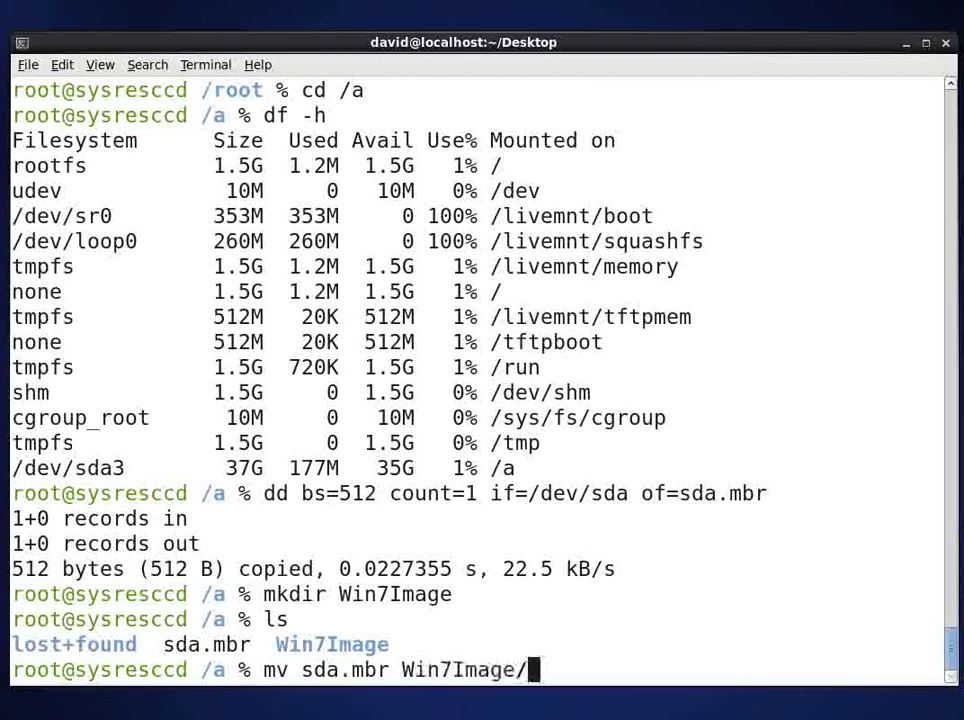
{"action": "key", "text": "BackSpace"}
{"action": "key", "text": "Return"}
- Change into Win7Image and list it to confirm sda.mbr is there
{"action": "type", "text": "cd Win"}
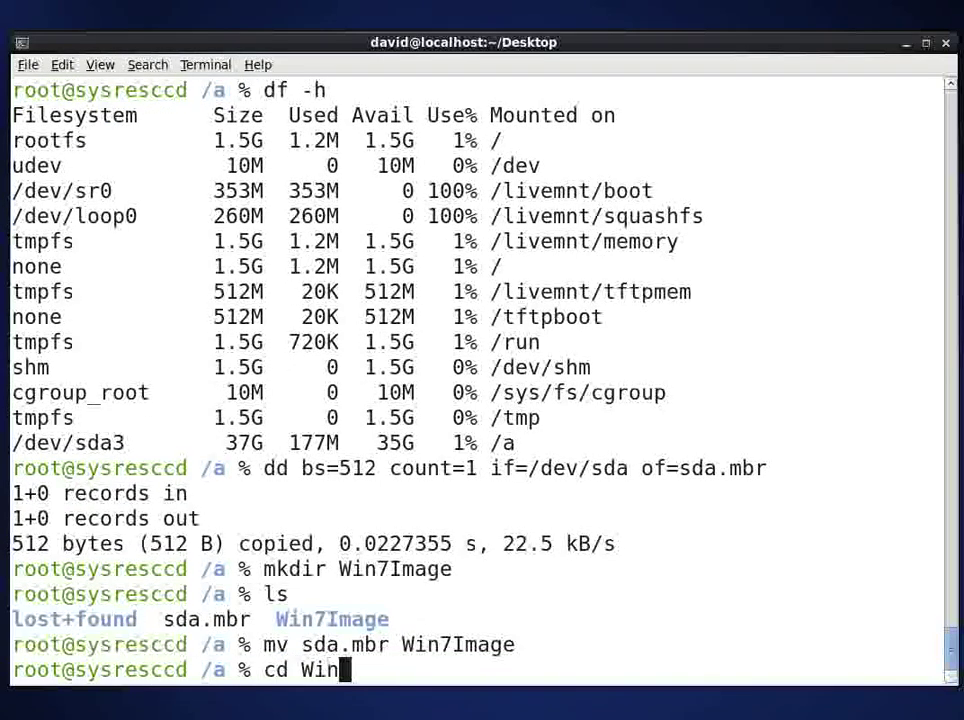
{"action": "key", "text": "Tab"}
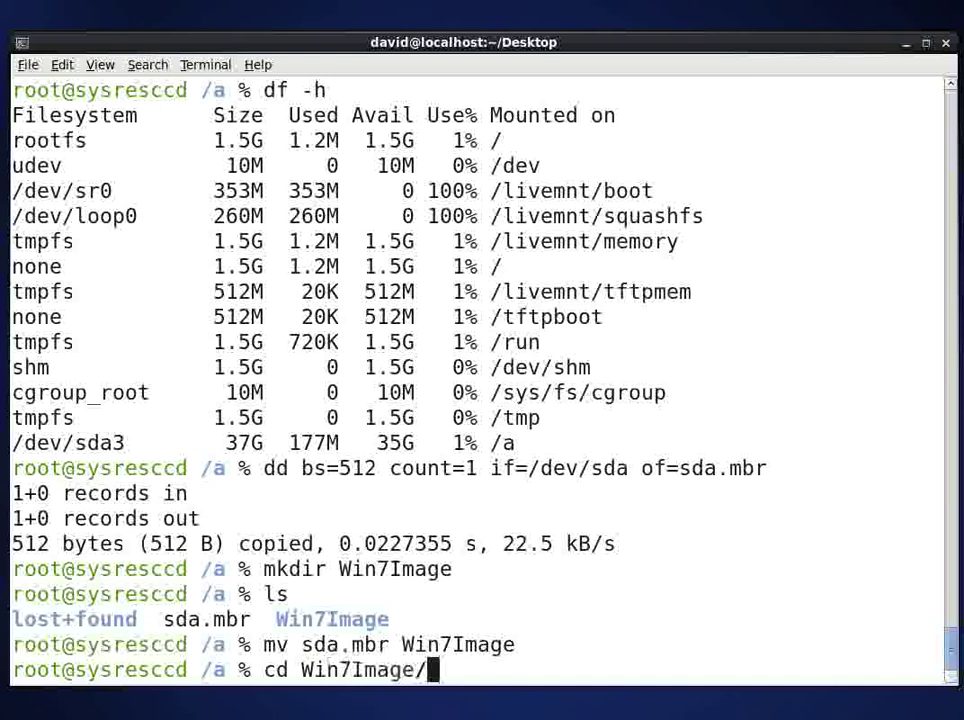
{"action": "key", "text": "BackSpace"}
{"action": "key", "text": "Return"}
{"action": "type", "text": "ls"}
{"action": "key", "text": "Return"}
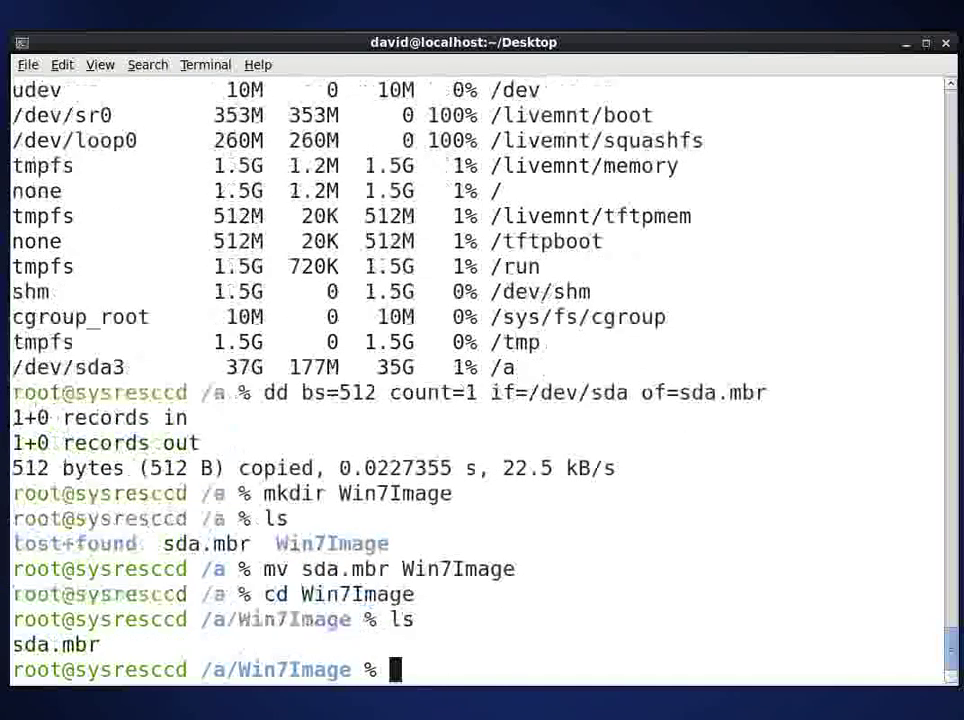
- Dump /dev/sda's partition table to sfdisk-sda.out, print it with cat, then launch partimage
{"action": "type", "text": "sfdisk "}
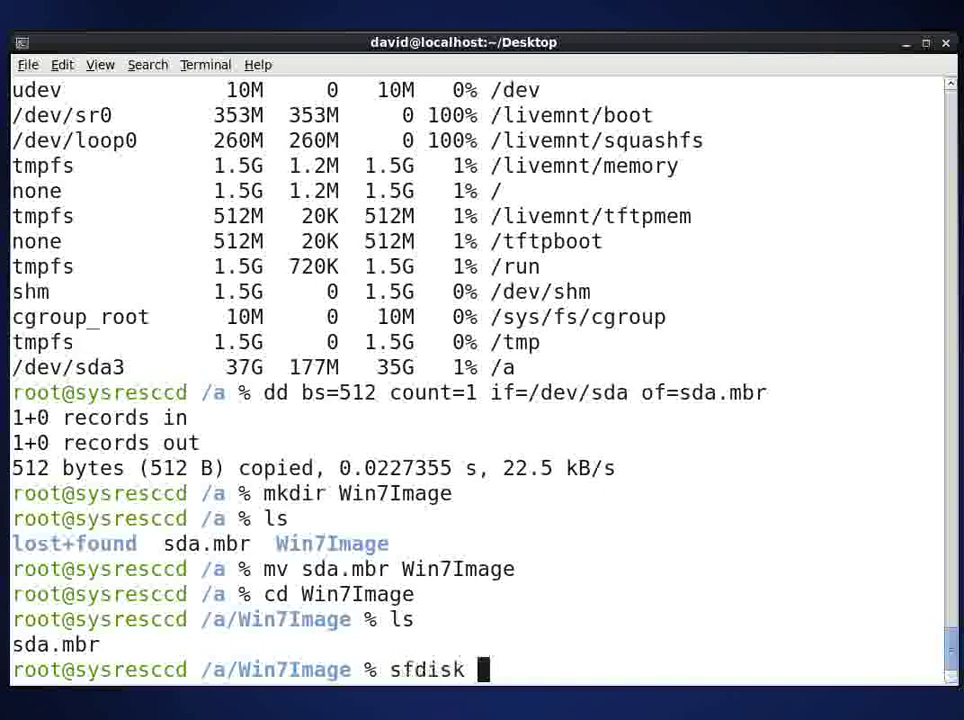
{"action": "type", "text": "-d /dev"}
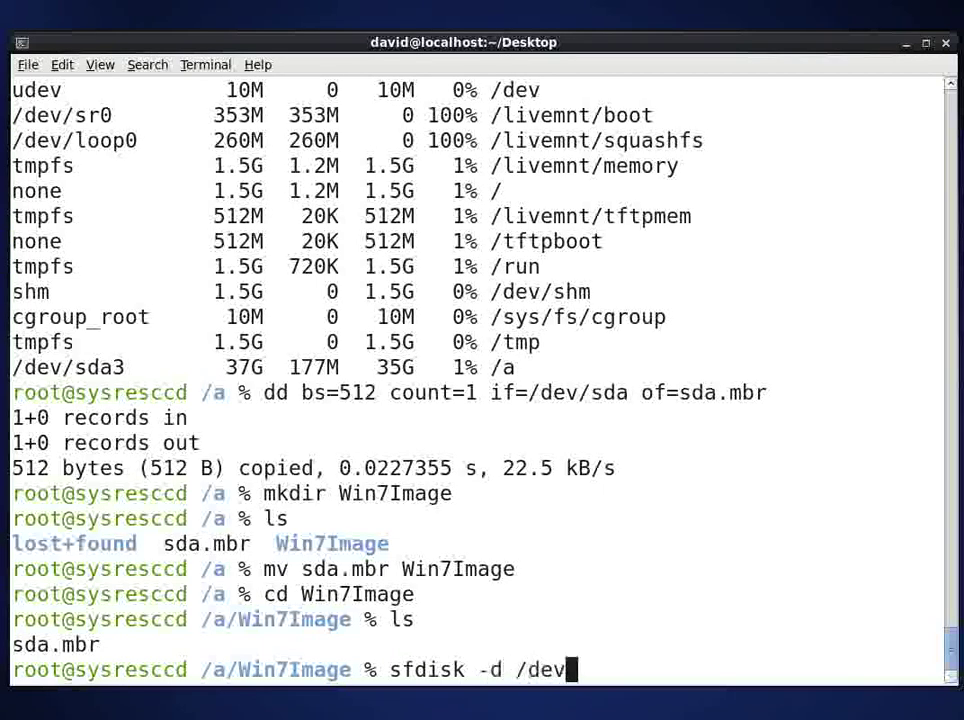
{"action": "type", "text": "/sda >"}
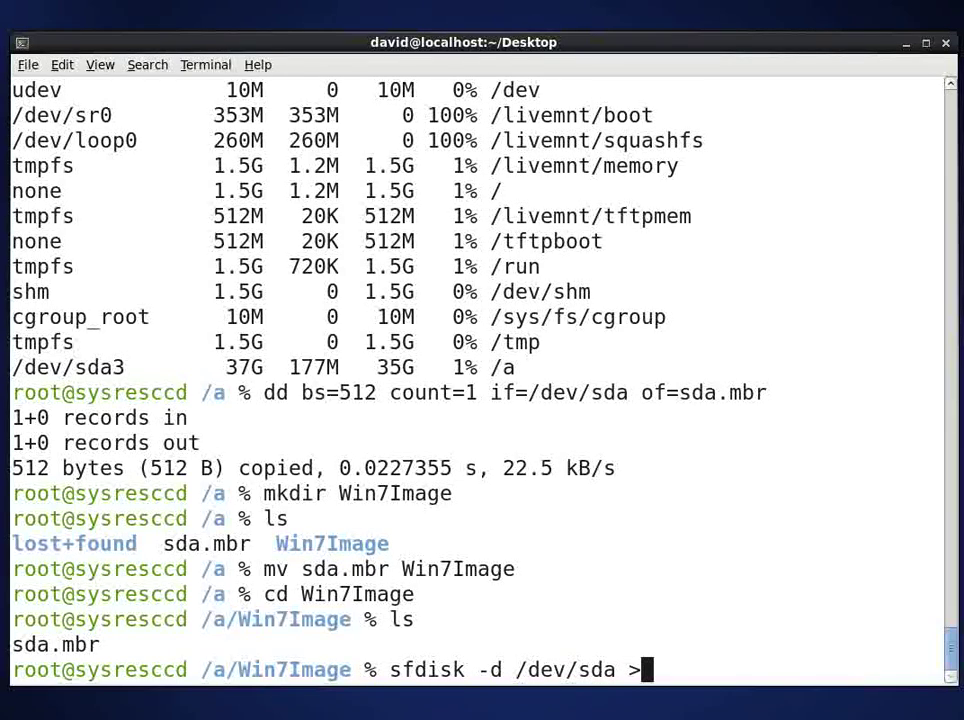
{"action": "type", "text": " sfdisk-sda"}
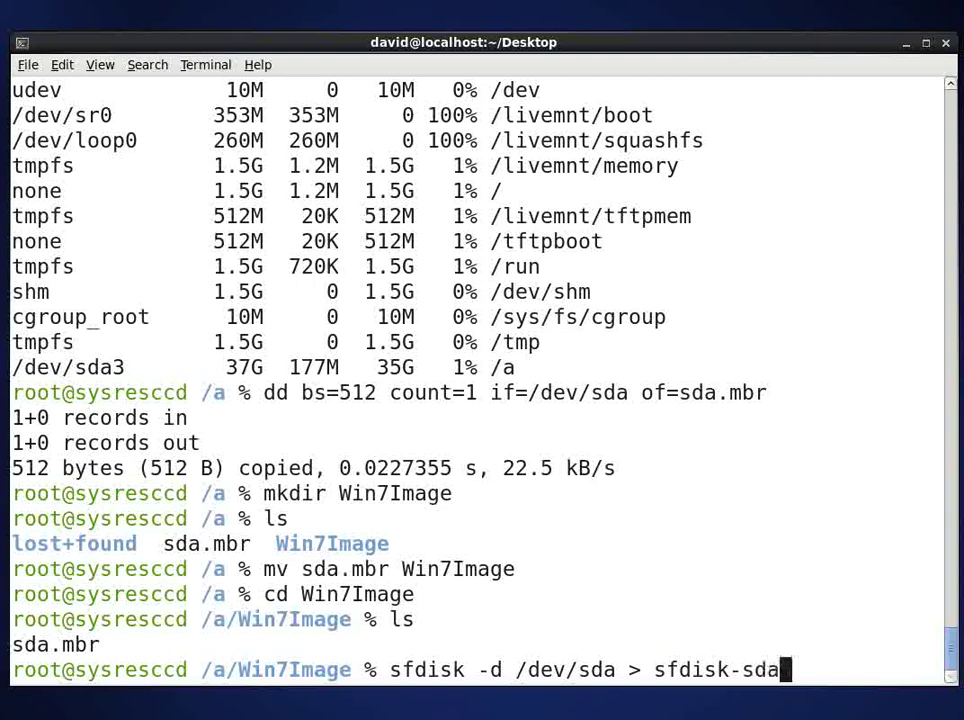
{"action": "type", "text": ".out"}
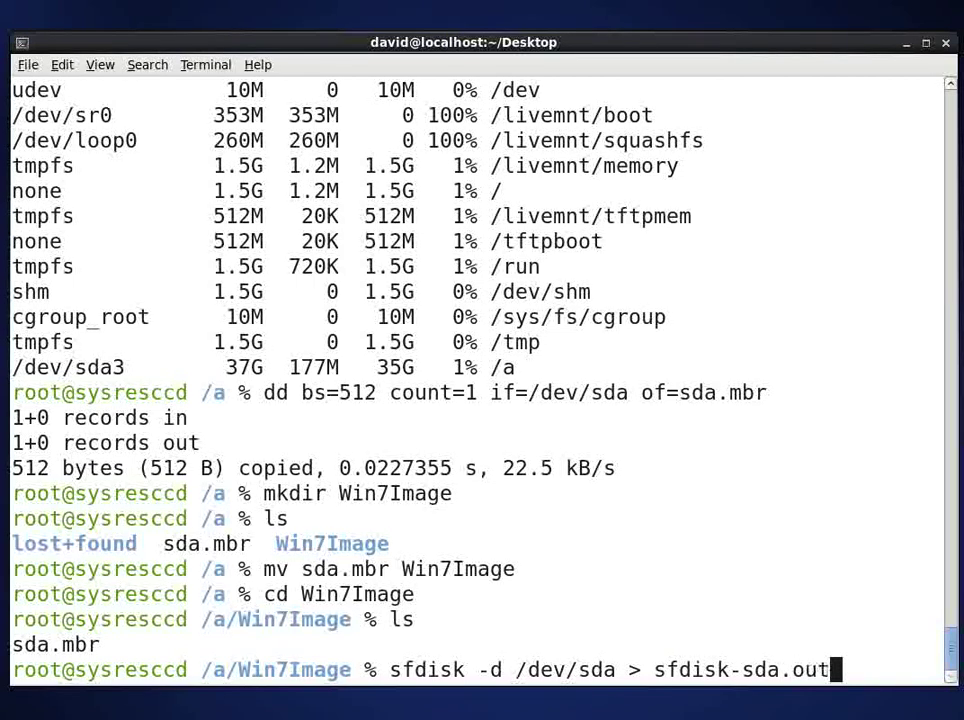
{"action": "key", "text": "Return"}
{"action": "type", "text": "cat s"}
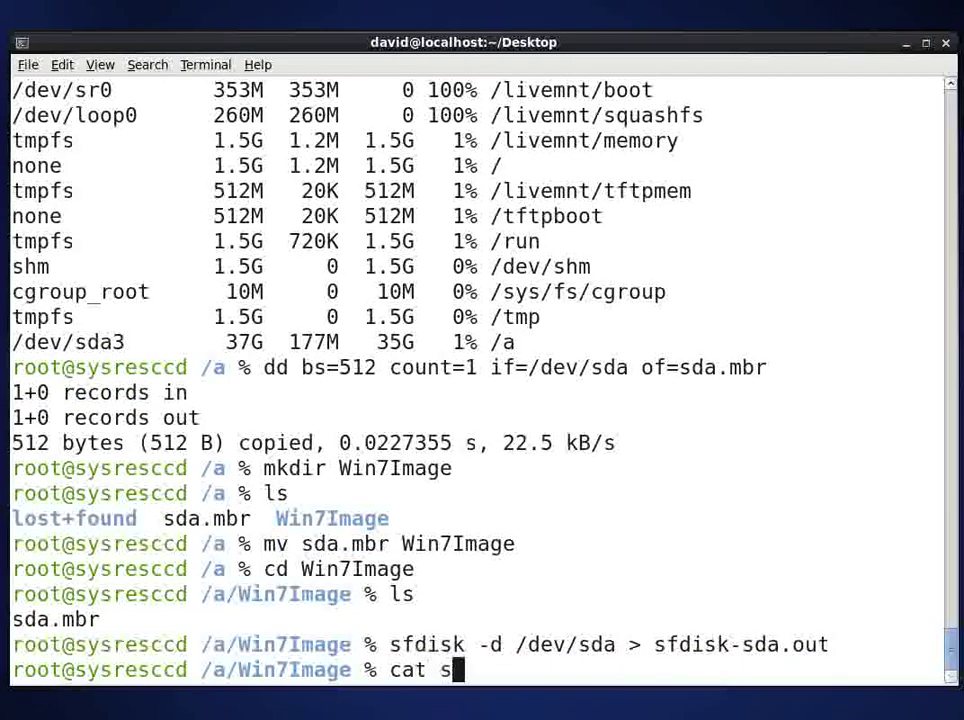
{"action": "key", "text": "Tab"}
{"action": "type", "text": "f"}
{"action": "key", "text": "Tab"}
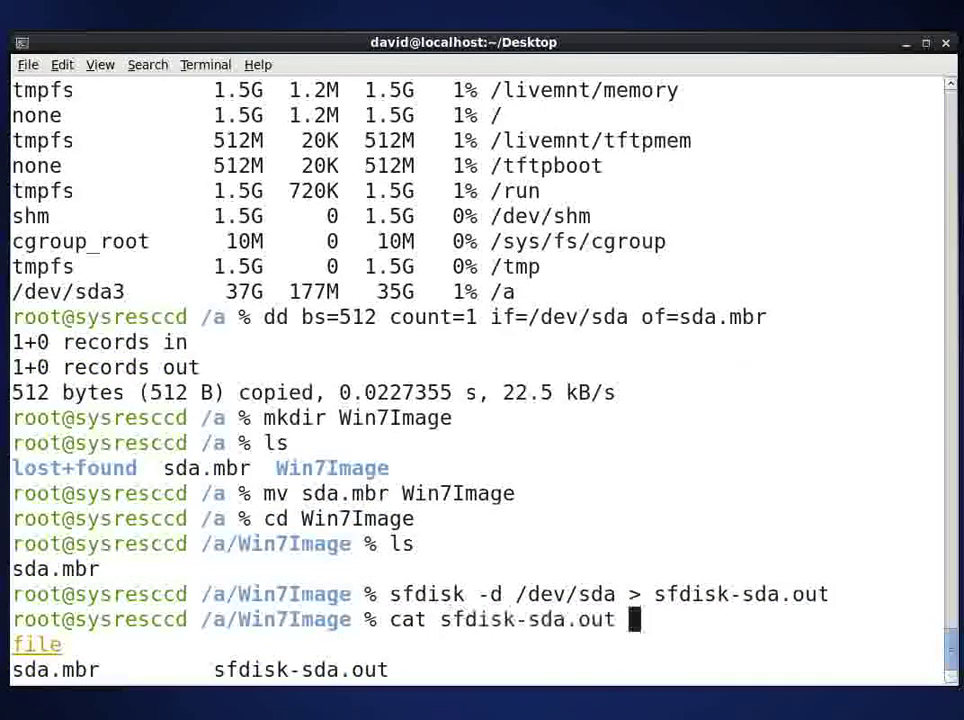
{"action": "key", "text": "Return"}
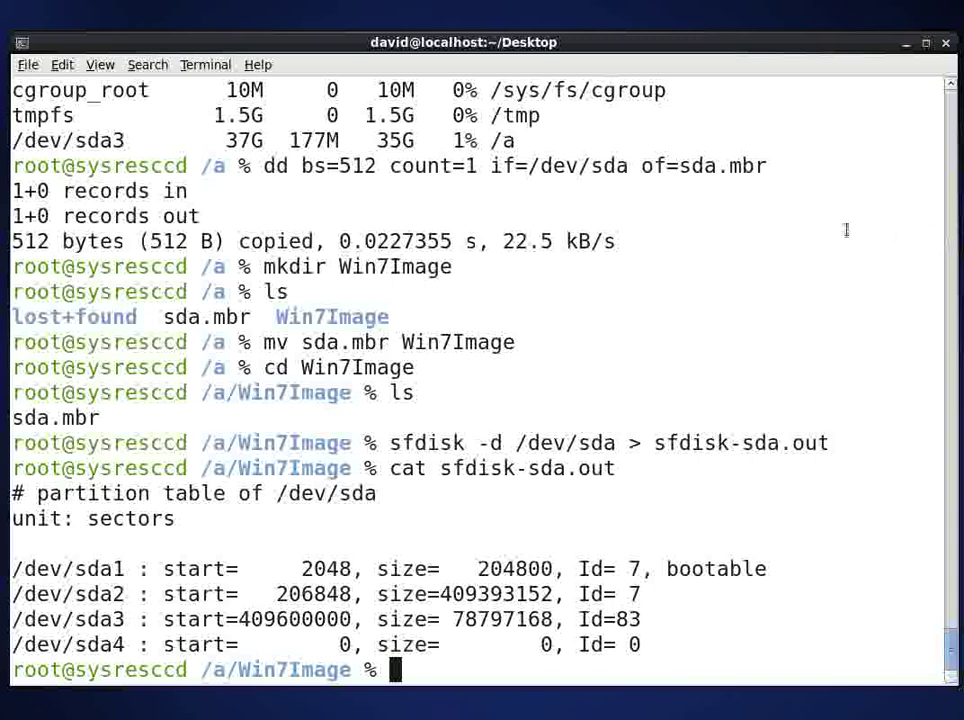
{"action": "type", "text": "partimag"}
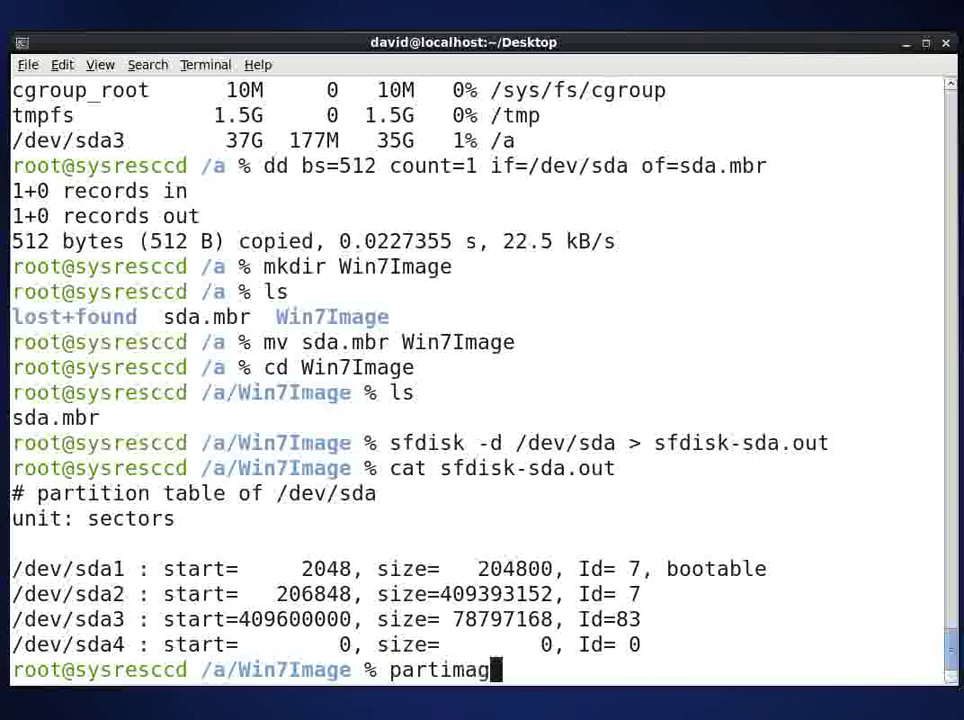
{"action": "type", "text": "e"}
{"action": "key", "text": "Return"}
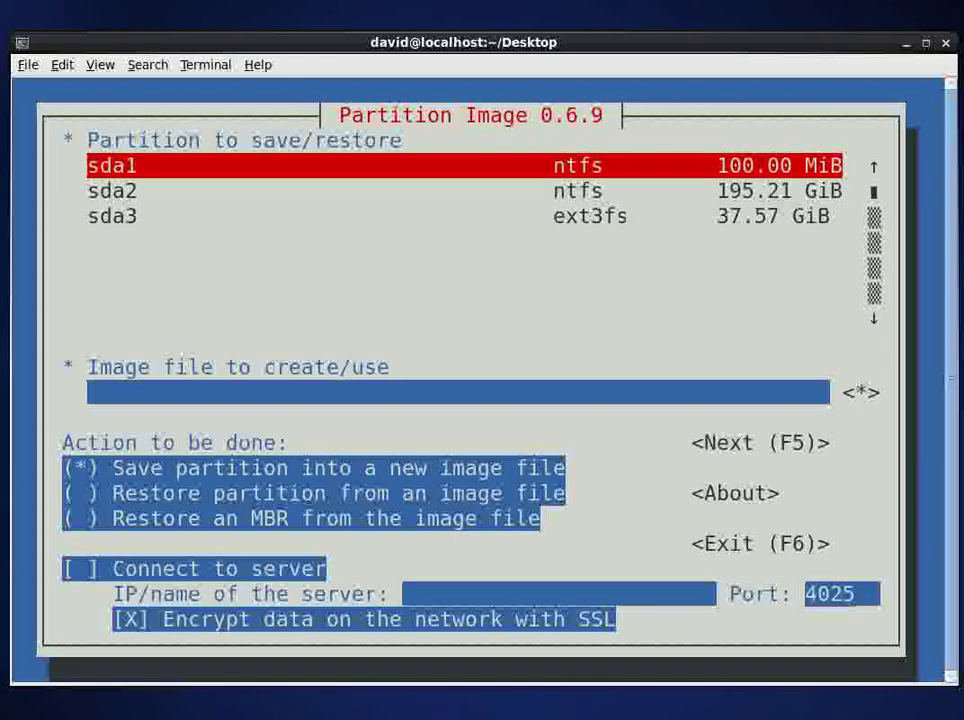
- Set sda1's image file to /a/Win7Image/sda1-win7-system-partition and disable SSL encryption
{"action": "key", "text": "Tab"}
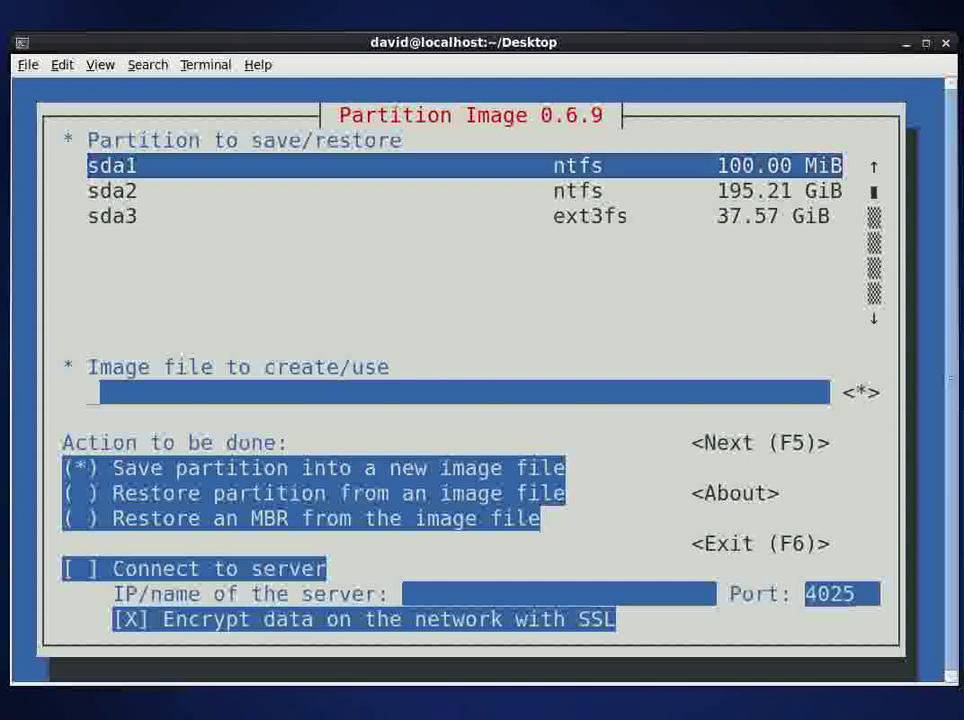
{"action": "type", "text": "/a"}
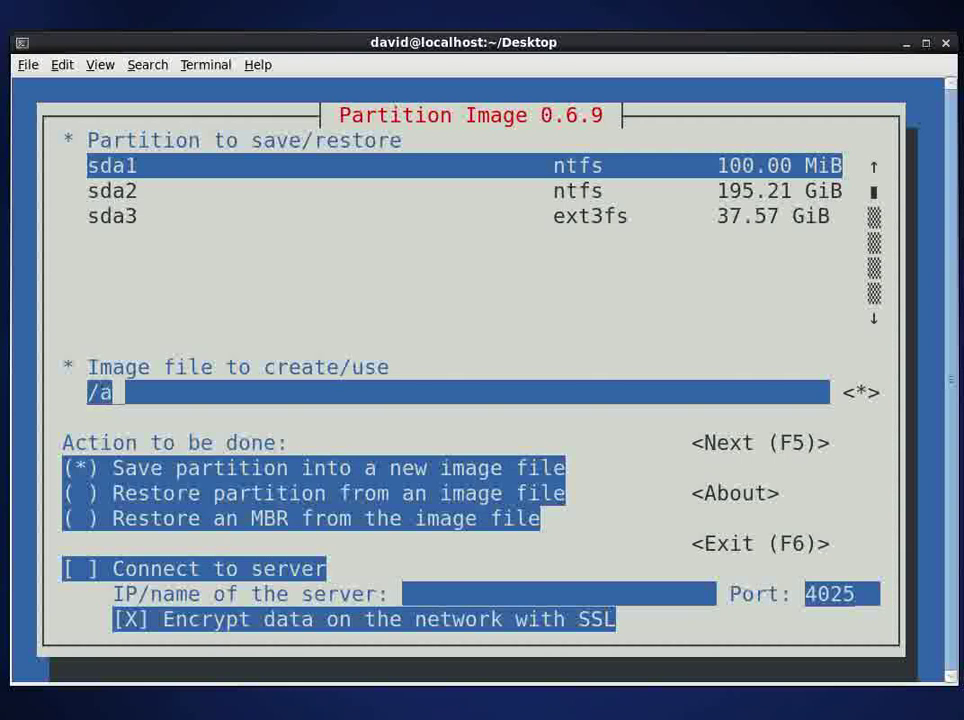
{"action": "type", "text": "/Win"}
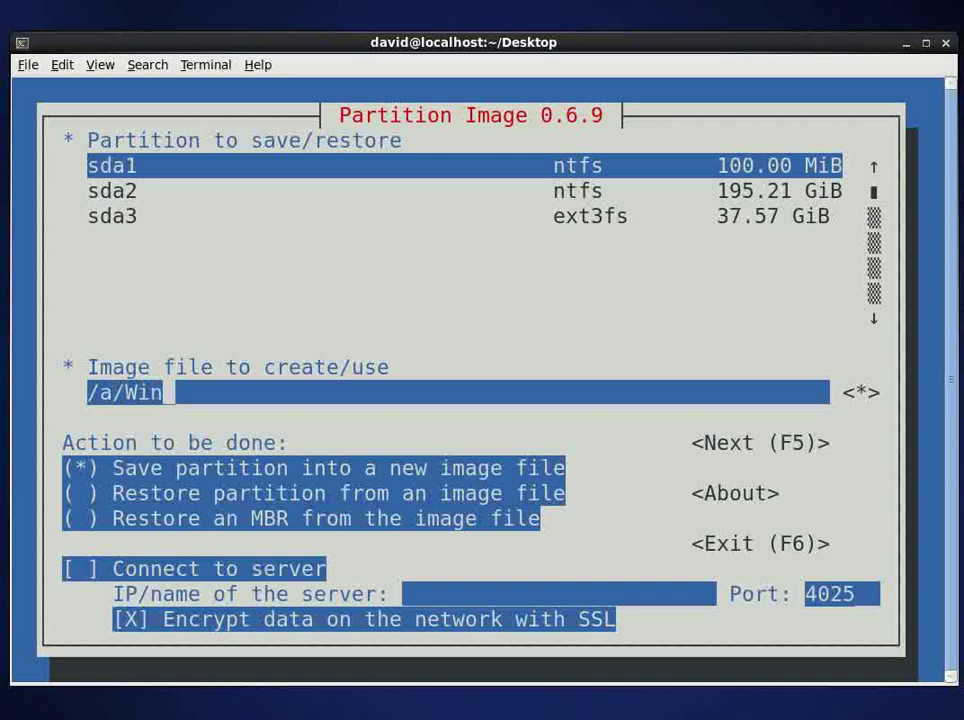
{"action": "type", "text": "7Image"}
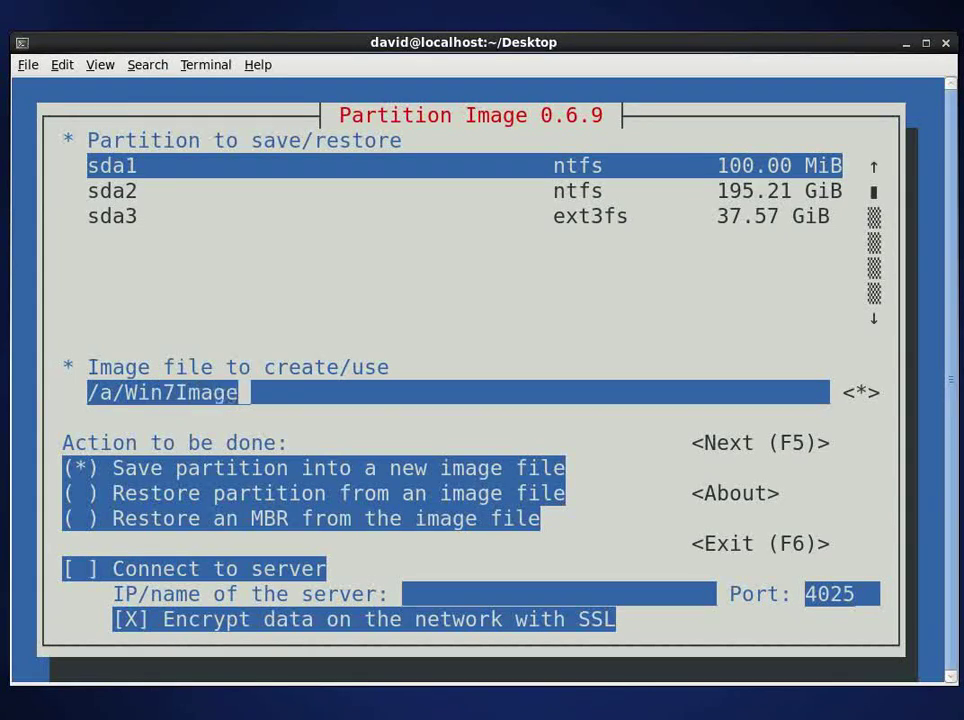
{"action": "type", "text": "/sda"}
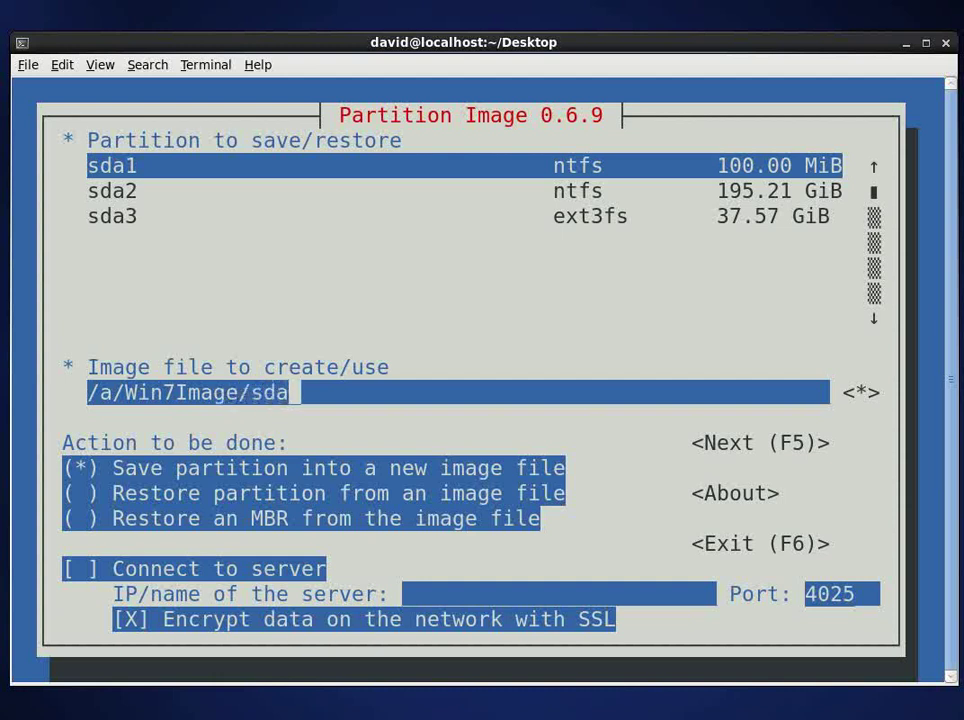
{"action": "type", "text": "1-windo"}
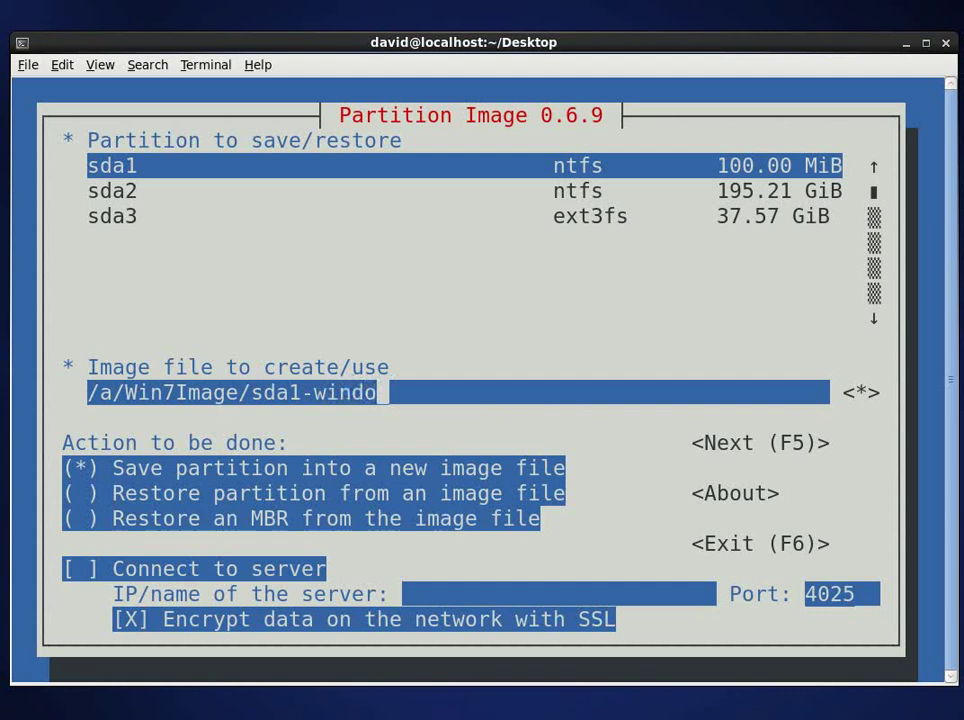
{"action": "type", "text": "w"}
{"action": "key", "text": "BackSpace"}
{"action": "key", "text": "BackSpace"}
{"action": "key", "text": "BackSpace"}
{"action": "type", "text": "7-system-"}
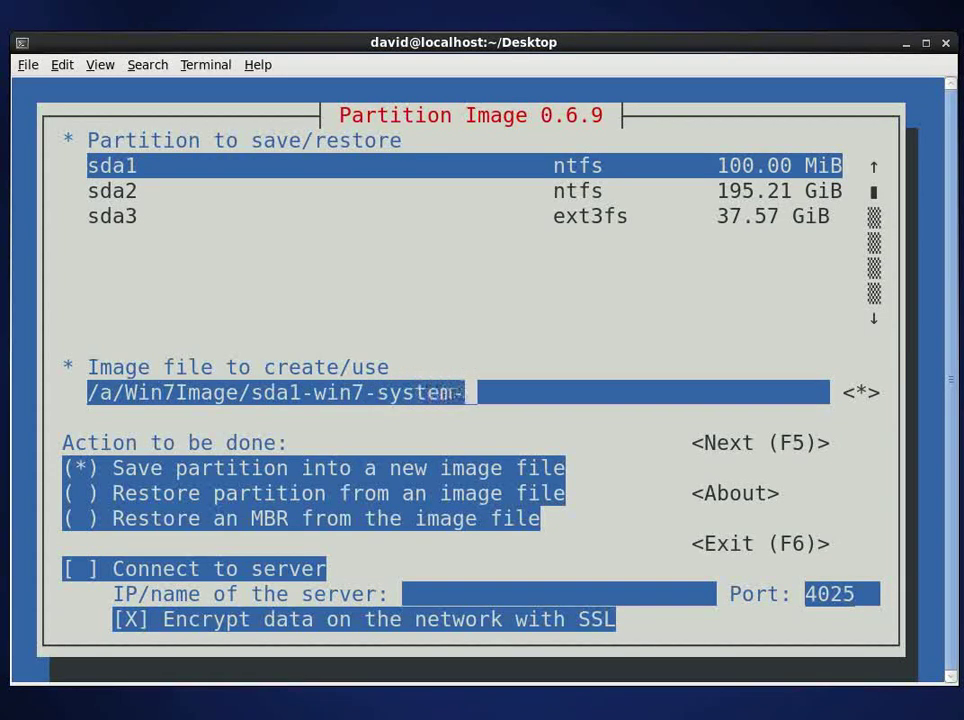
{"action": "type", "text": "partition"}
{"action": "key", "text": "Tab"}
{"action": "key", "text": "Tab"}
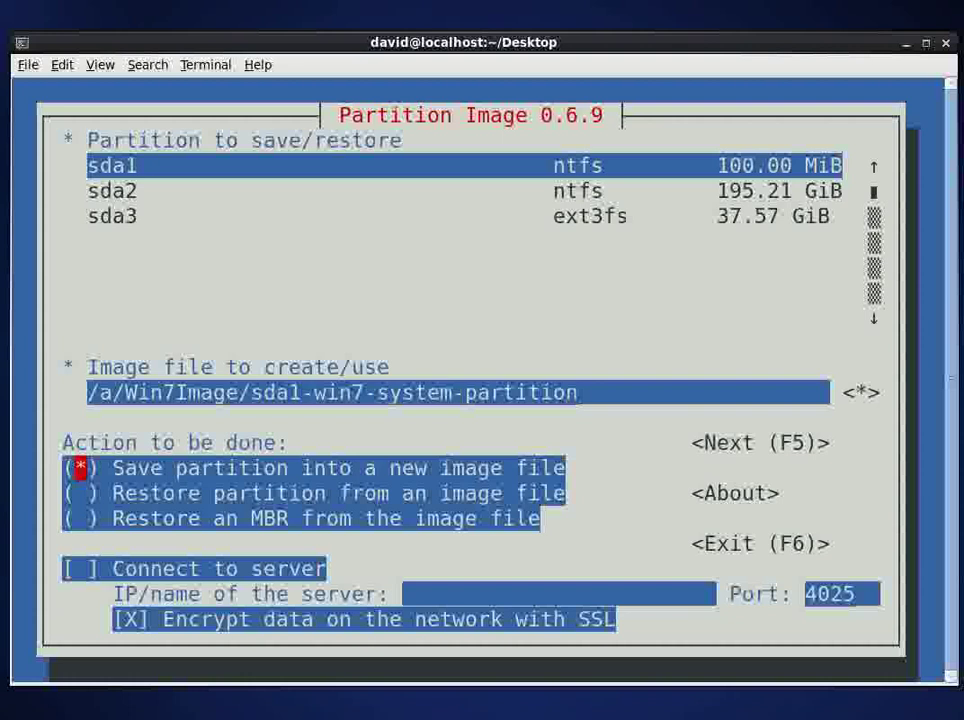
{"action": "key", "text": "Tab"}
{"action": "key", "text": "Tab"}
{"action": "key", "text": "Tab"}
{"action": "key", "text": "Tab"}
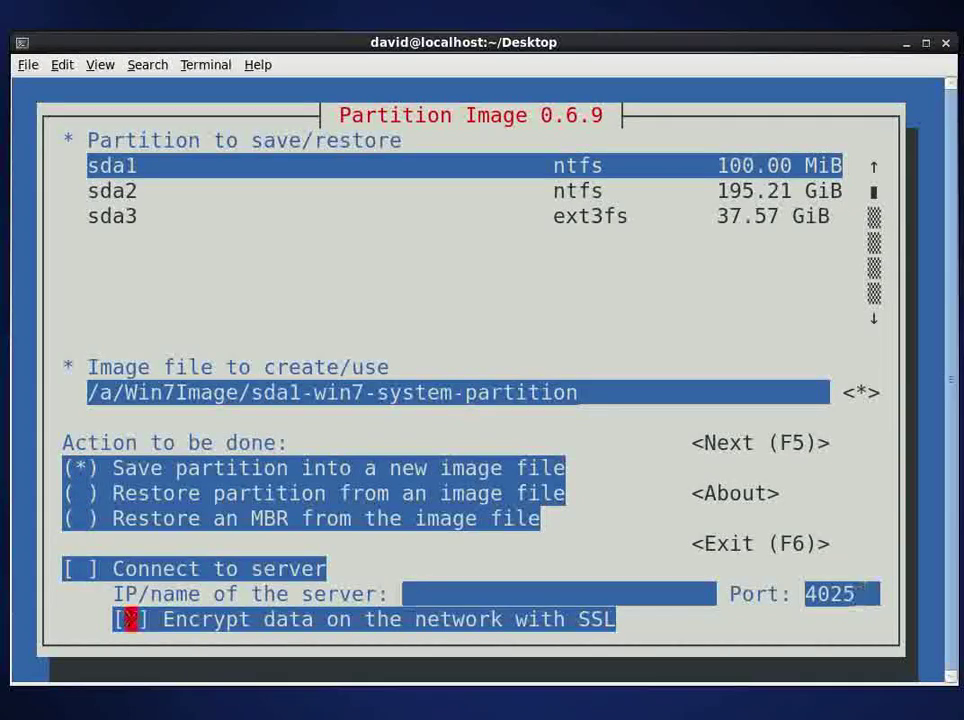
{"action": "key", "text": "space"}
- Advance to save options, keeping Gzip compression, the description prompt and 2037 MiB split files
{"action": "key", "text": "Tab"}
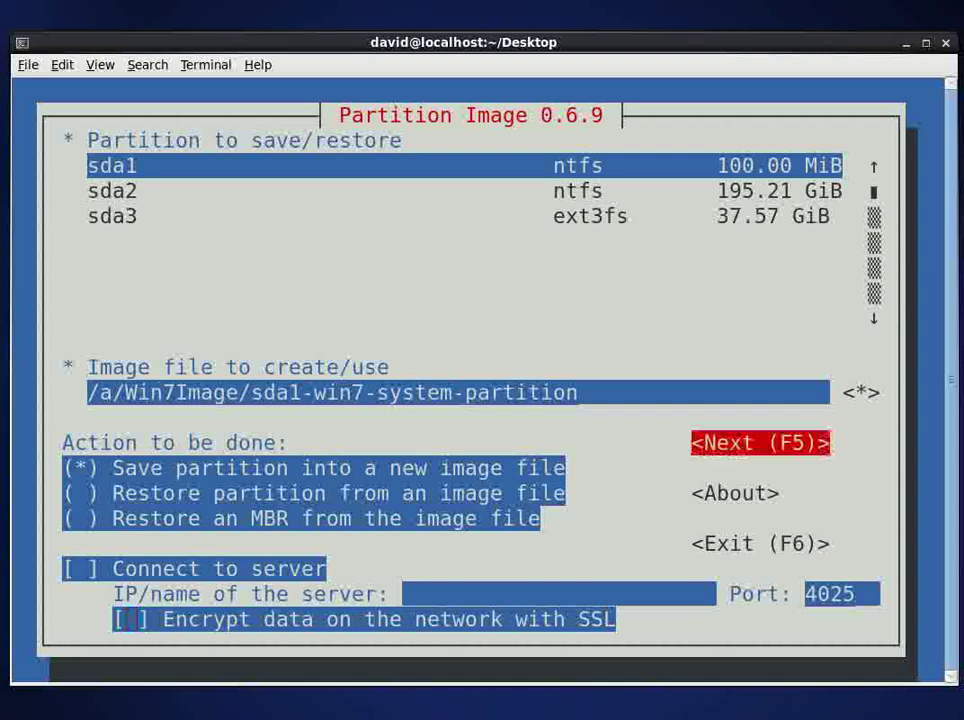
{"action": "key", "text": "Return"}
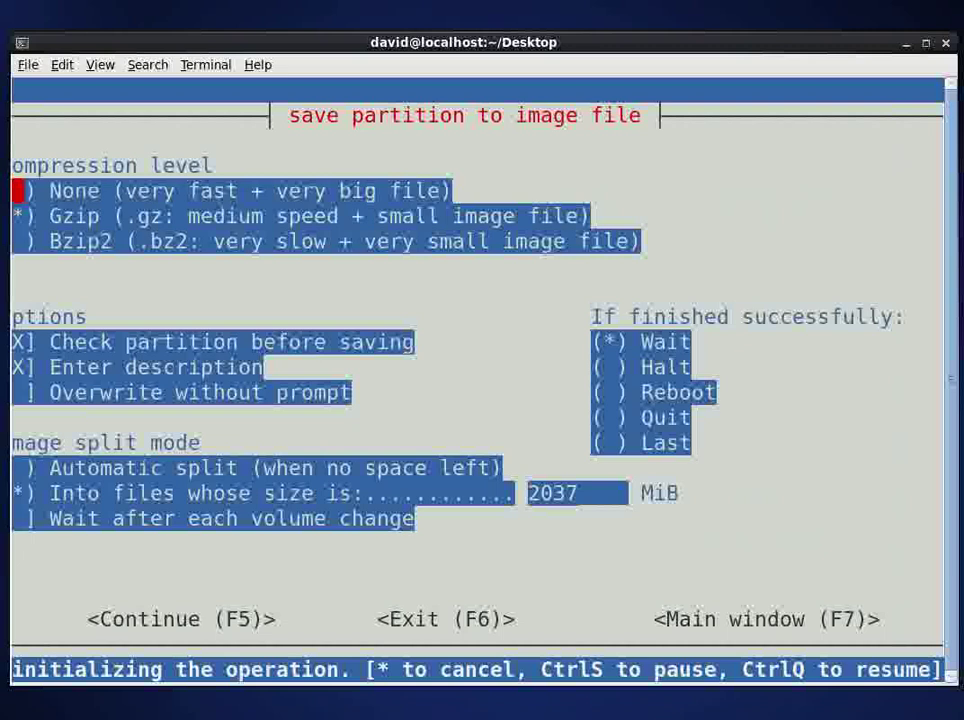
{"action": "key", "text": "Down"}
{"action": "key", "text": "Down"}
{"action": "key", "text": "Down"}
{"action": "key", "text": "Down"}
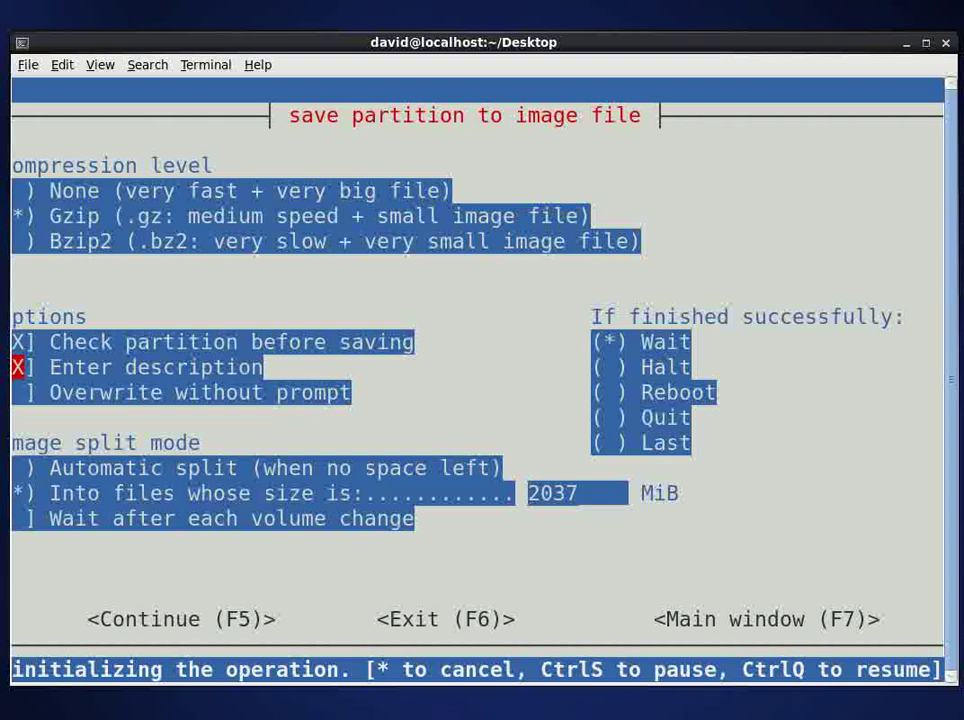
{"action": "key", "text": "Tab"}
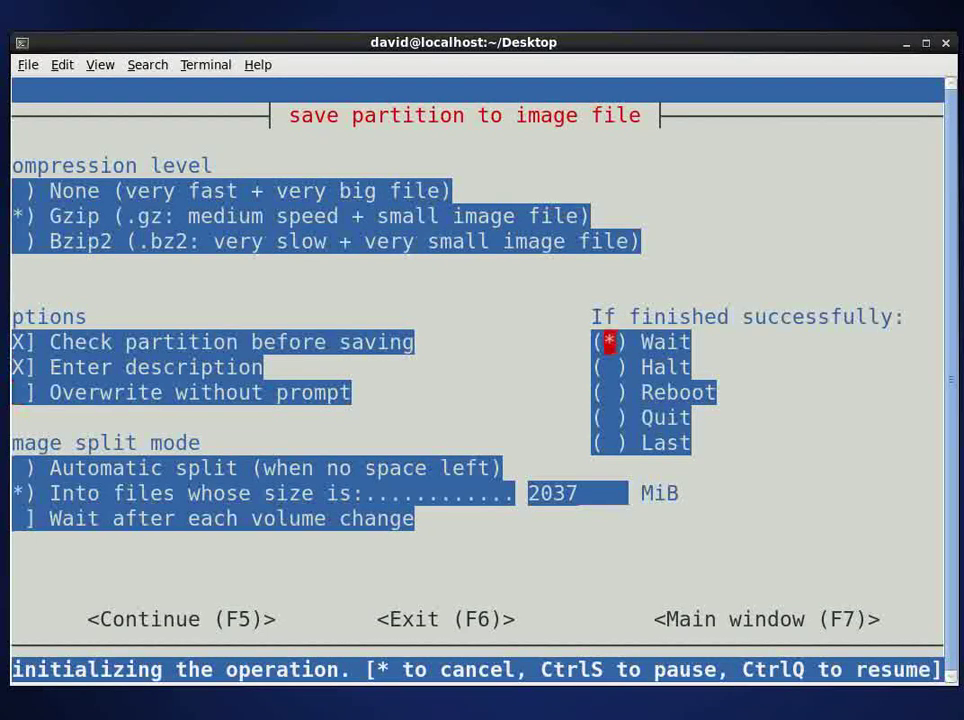
{"action": "key", "text": "Down"}
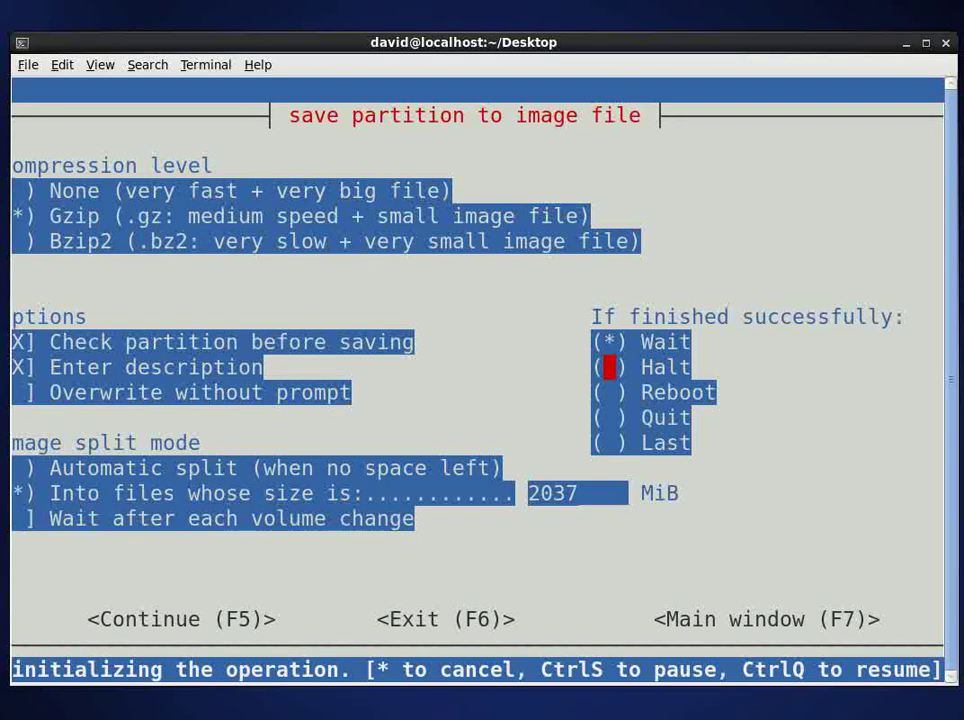
{"action": "key", "text": "Down"}
{"action": "key", "text": "Down"}
{"action": "key", "text": "Down"}
{"action": "key", "text": "Tab"}
{"action": "key", "text": "Down"}
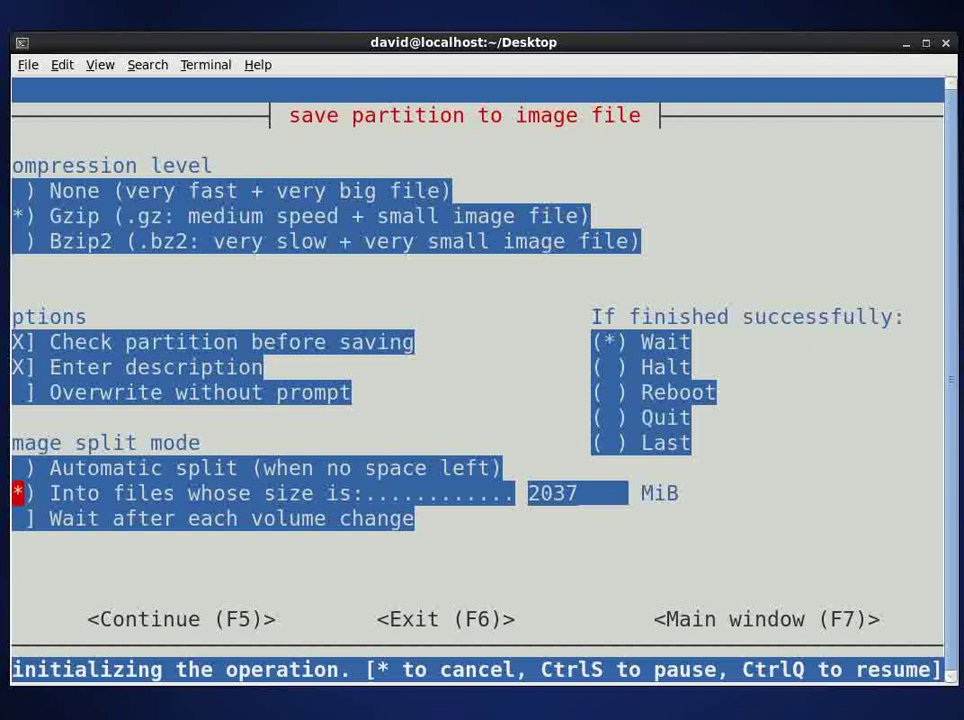
{"action": "key", "text": "Down"}
{"action": "key", "text": "Down"}
- Describe the sda1 image as 'Windows 7 System Partition /dev/sda1' and start saving it
{"action": "key", "text": "Return"}
{"action": "type", "text": "Wind"}
{"action": "type", "text": "w"}
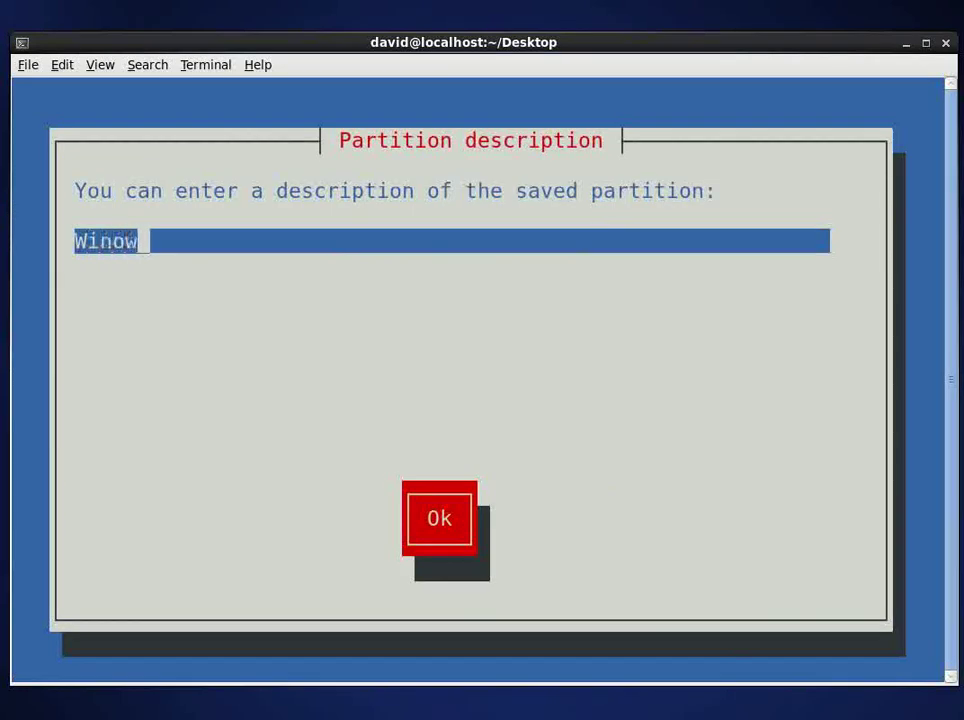
{"action": "key", "text": "BackSpace"}
{"action": "key", "text": "BackSpace"}
{"action": "type", "text": "dows 7 System Partiti"}
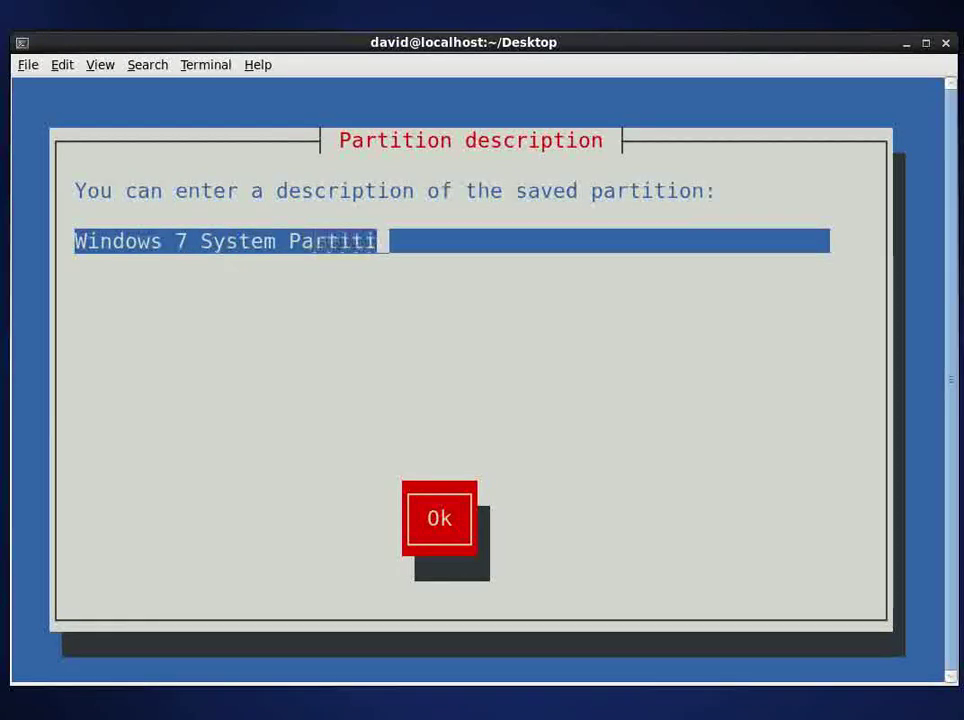
{"action": "type", "text": "on /dev"}
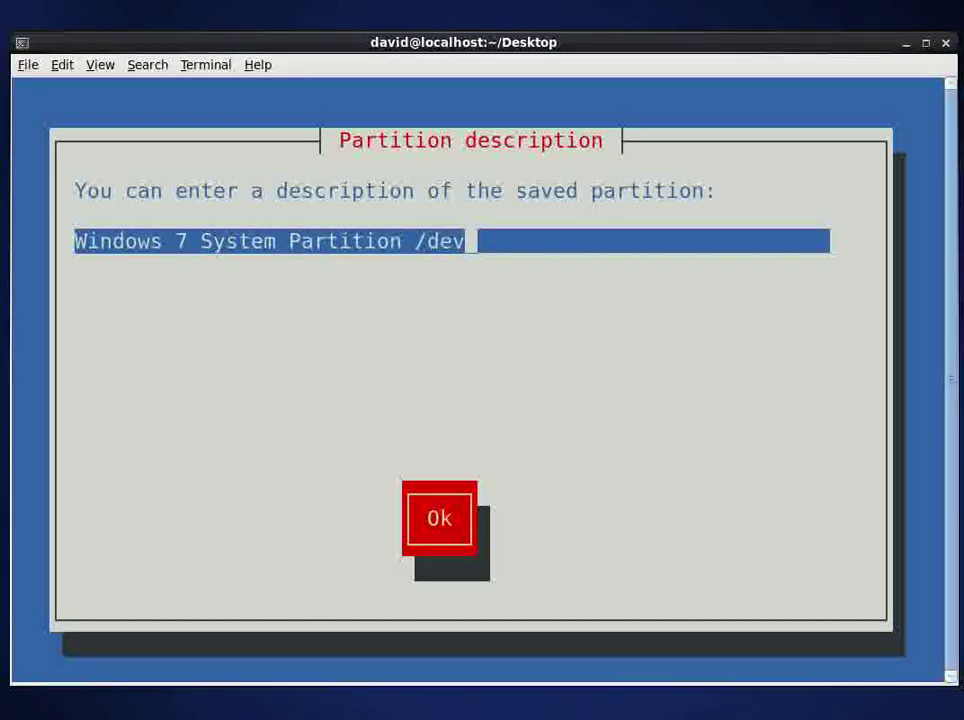
{"action": "type", "text": "/sda1"}
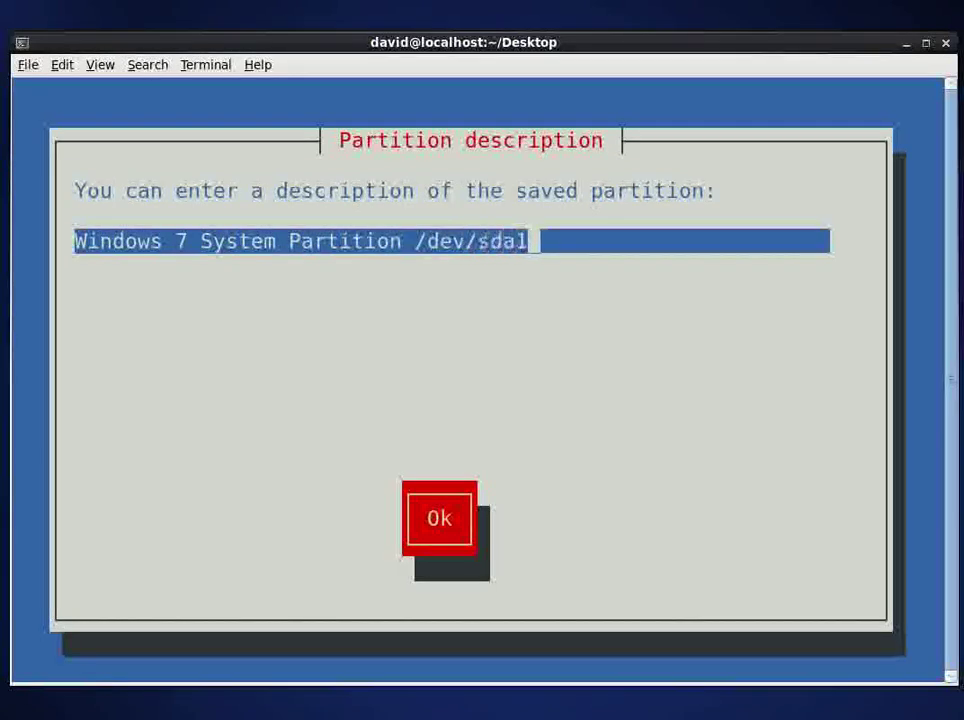
{"action": "key", "text": "Tab"}
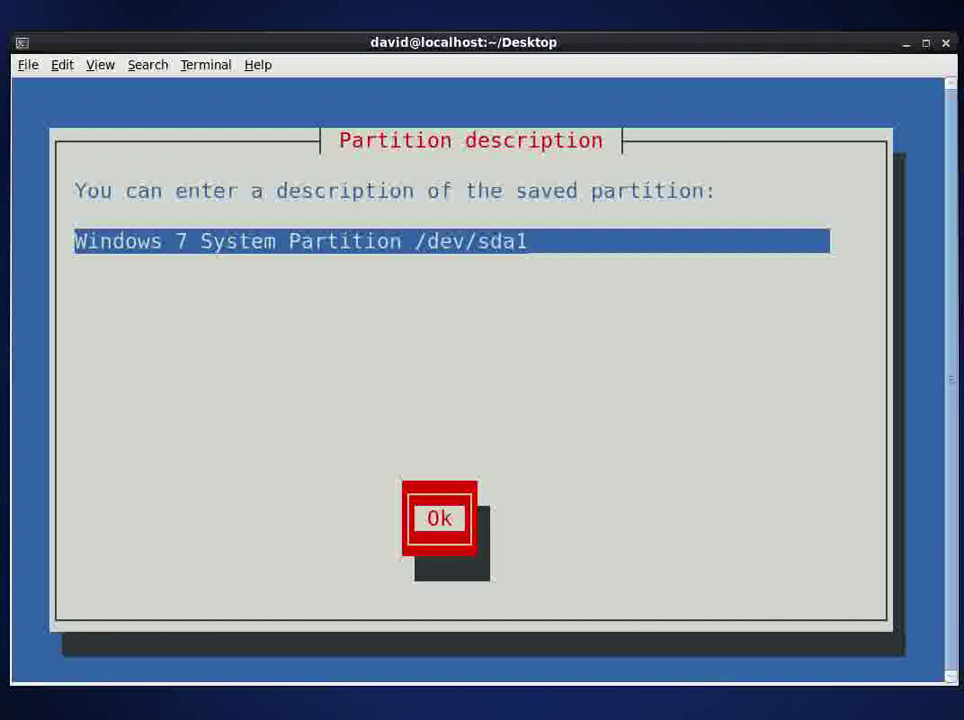
{"action": "key", "text": "Return"}
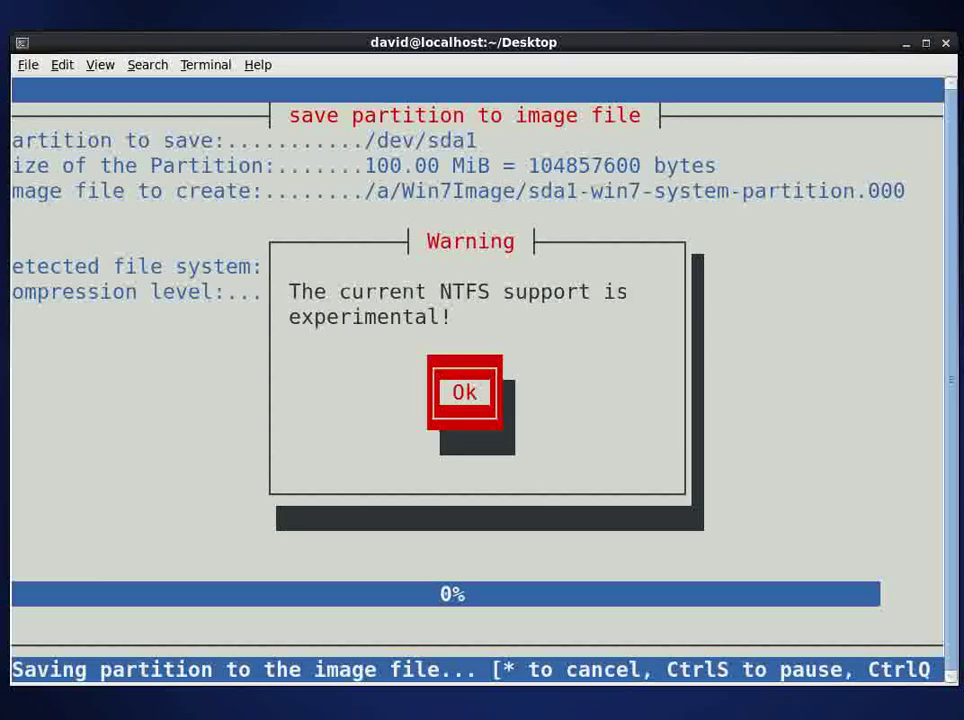
- Dismiss the NTFS warning, NTFS summary and success message to exit partimage
{"action": "key", "text": "Return"}
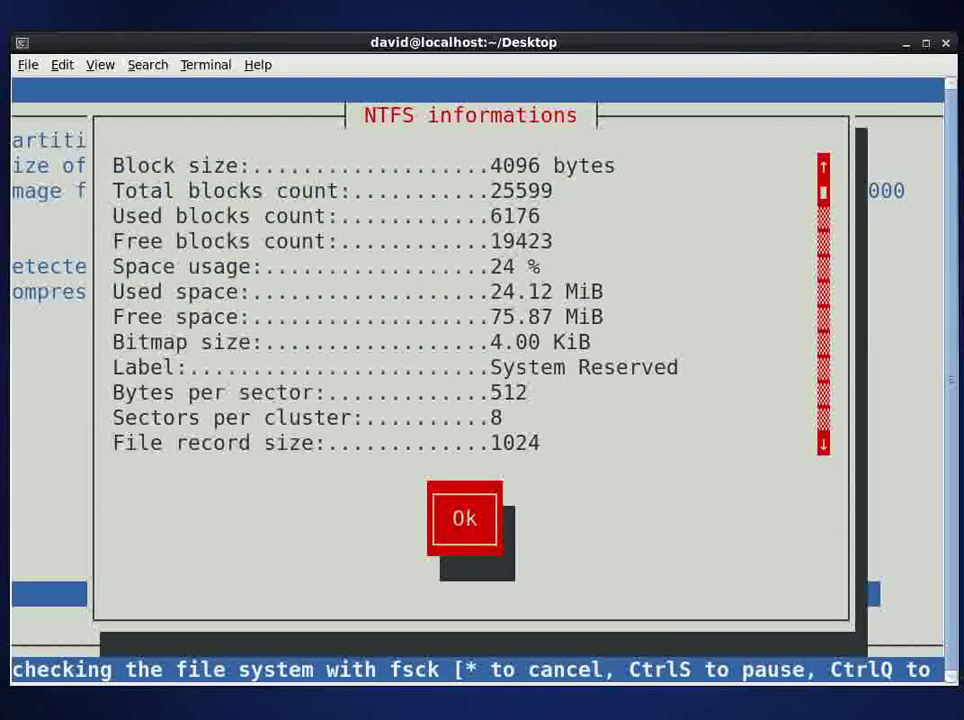
{"action": "key", "text": "Return"}
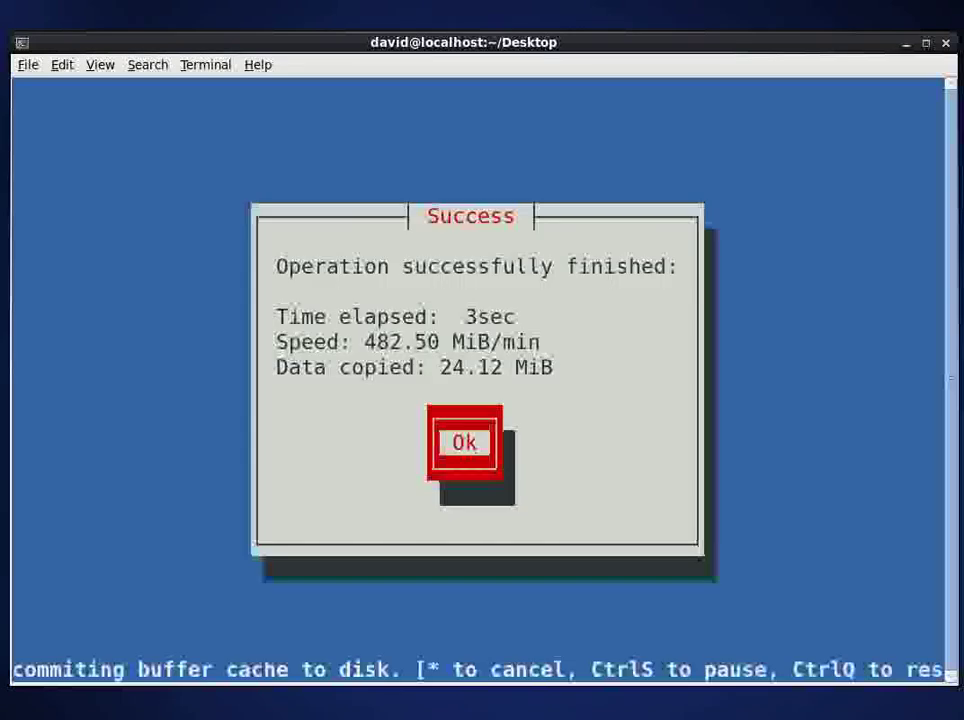
{"action": "key", "text": "Return"}
{"action": "type", "text": "partim"}
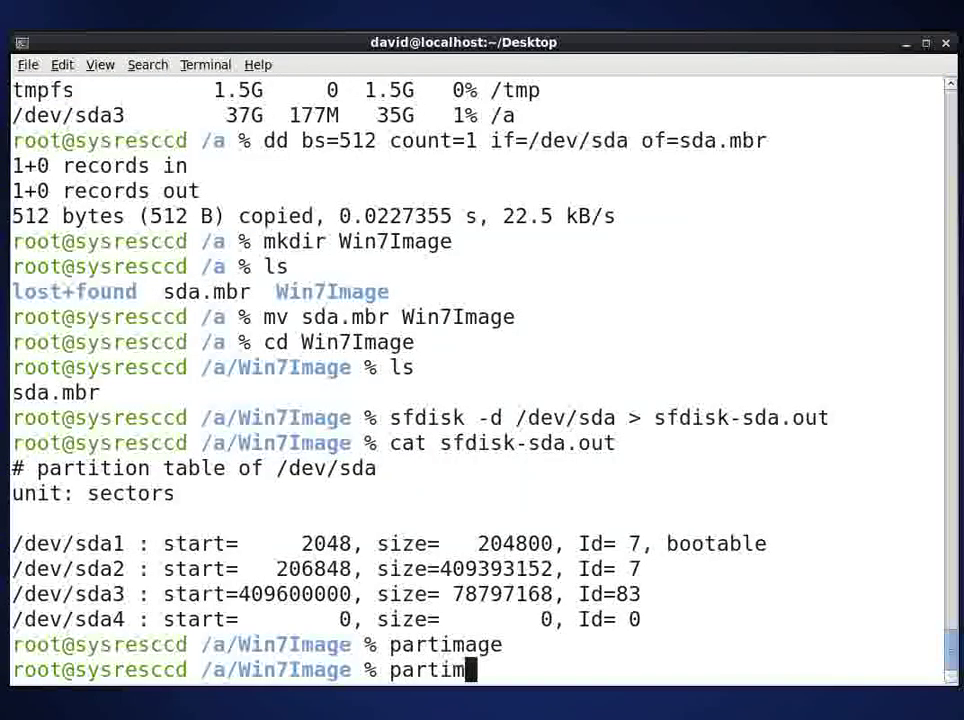
{"action": "type", "text": "age"}
- Relaunch partimage, select sda2, and set the image file to /a/Win7Image/sda2-Windows7
{"action": "key", "text": "Return"}
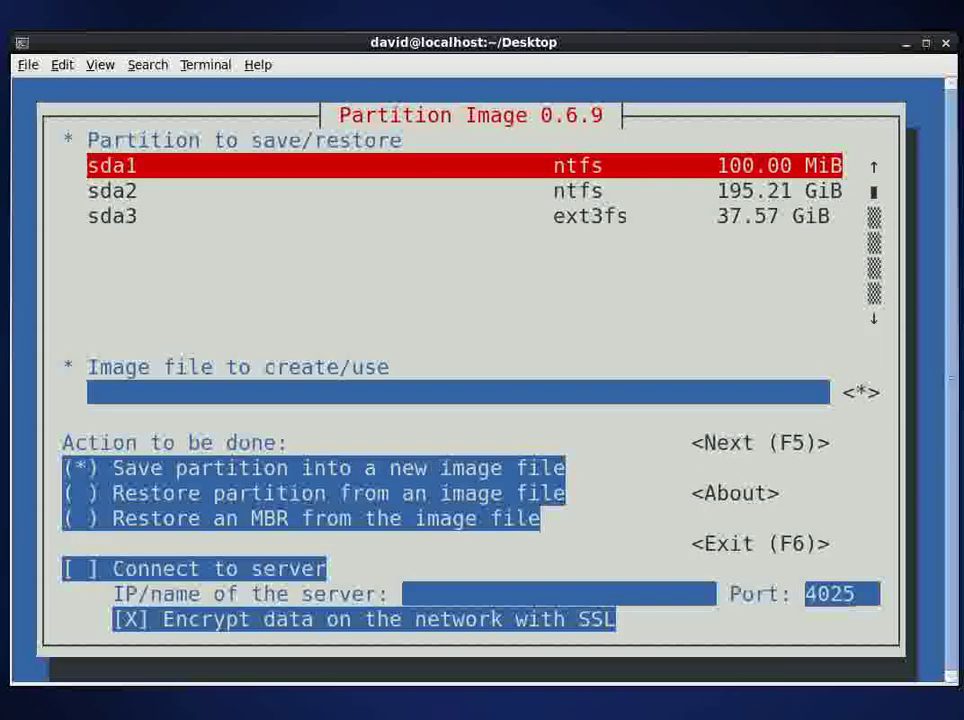
{"action": "key", "text": "Down"}
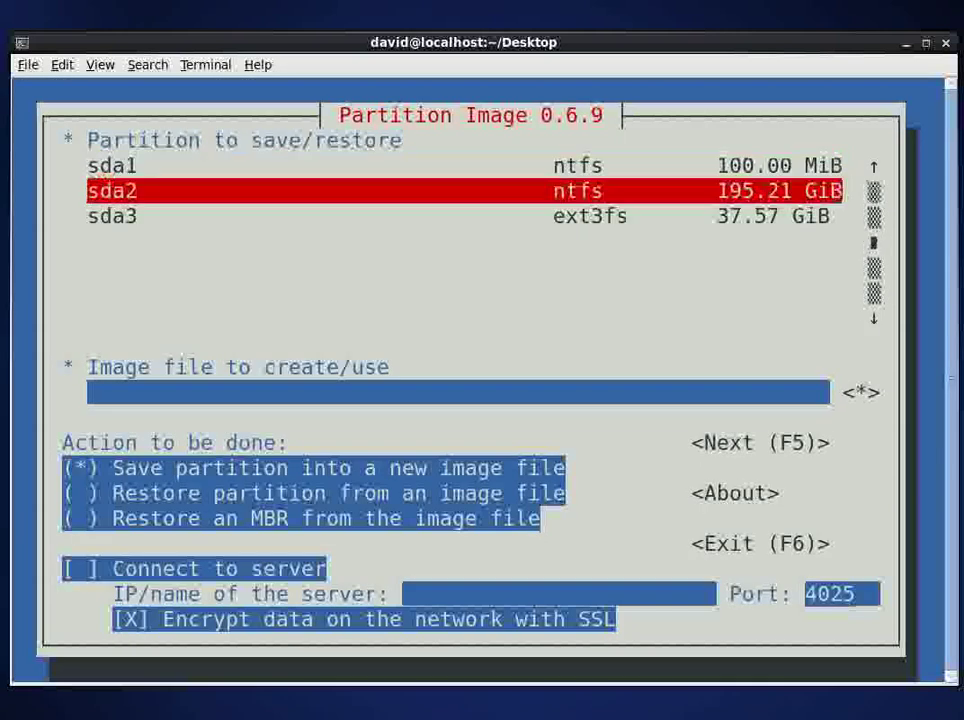
{"action": "key", "text": "Tab"}
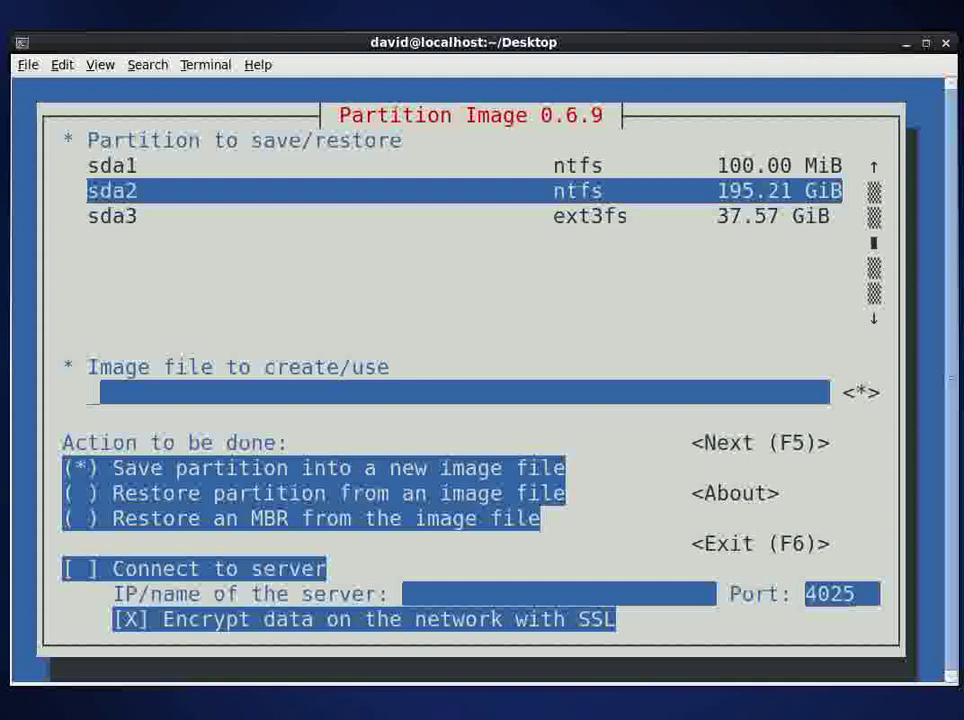
{"action": "type", "text": "/a/Win"}
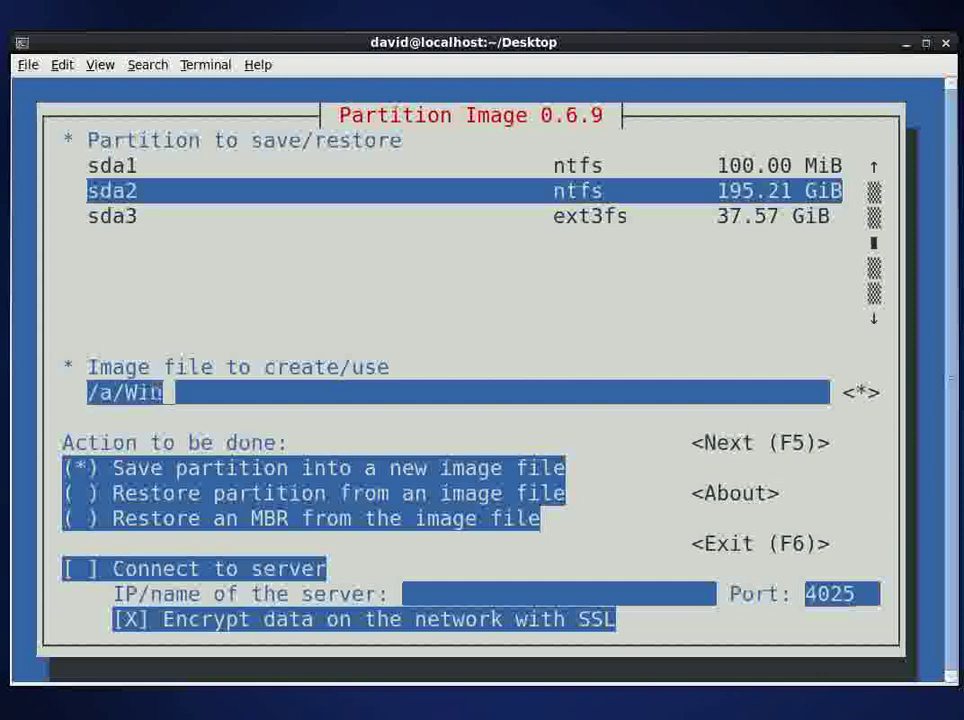
{"action": "type", "text": "7Image/sda"}
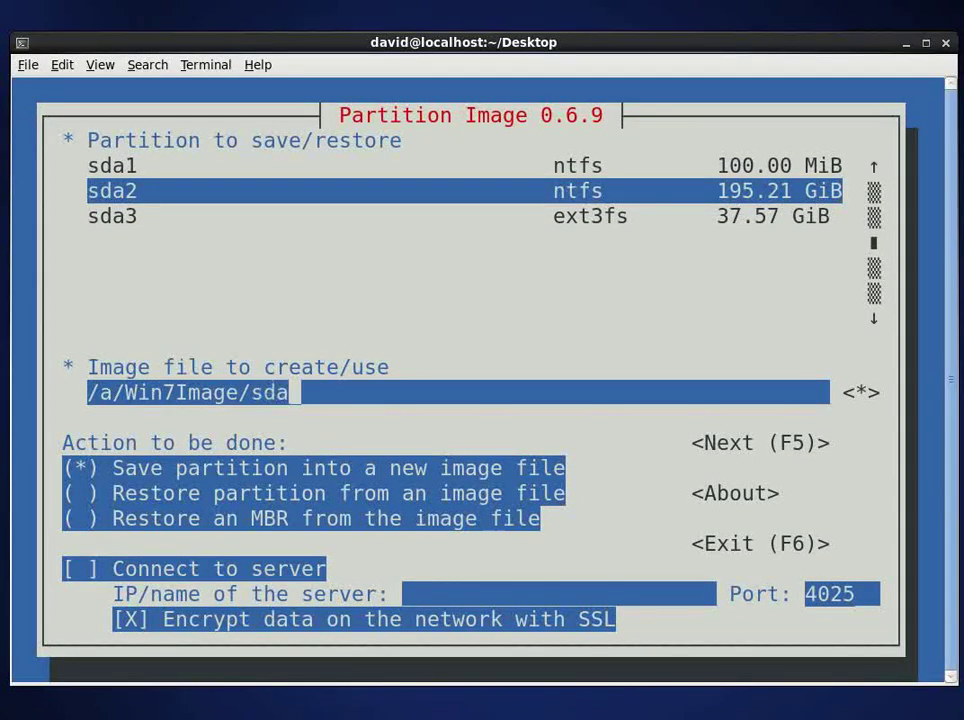
{"action": "type", "text": "2-Window"}
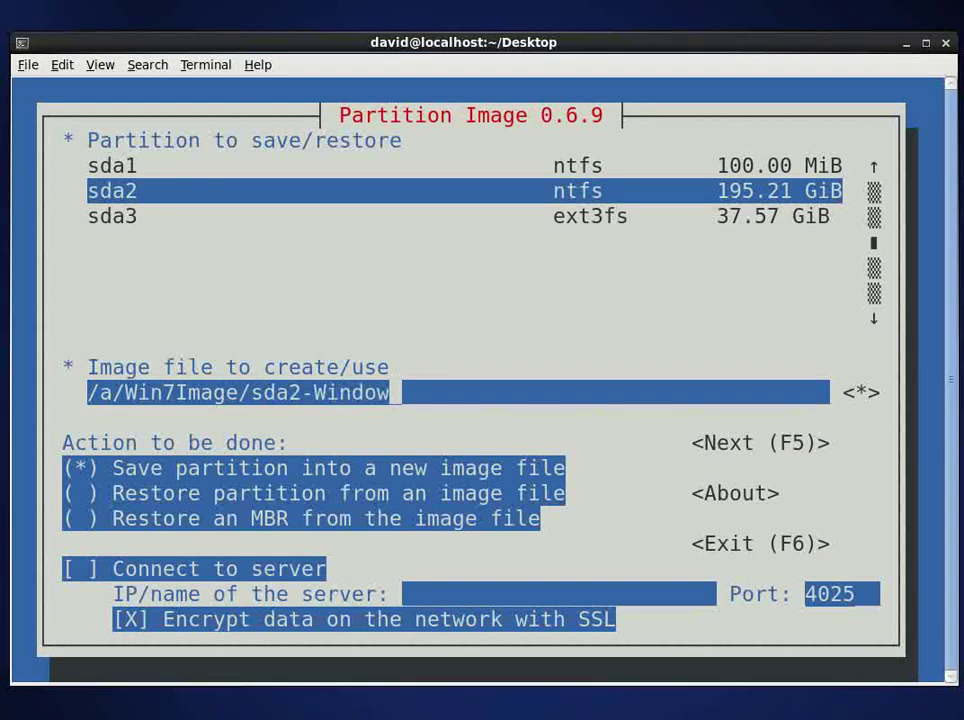
{"action": "type", "text": "7"}
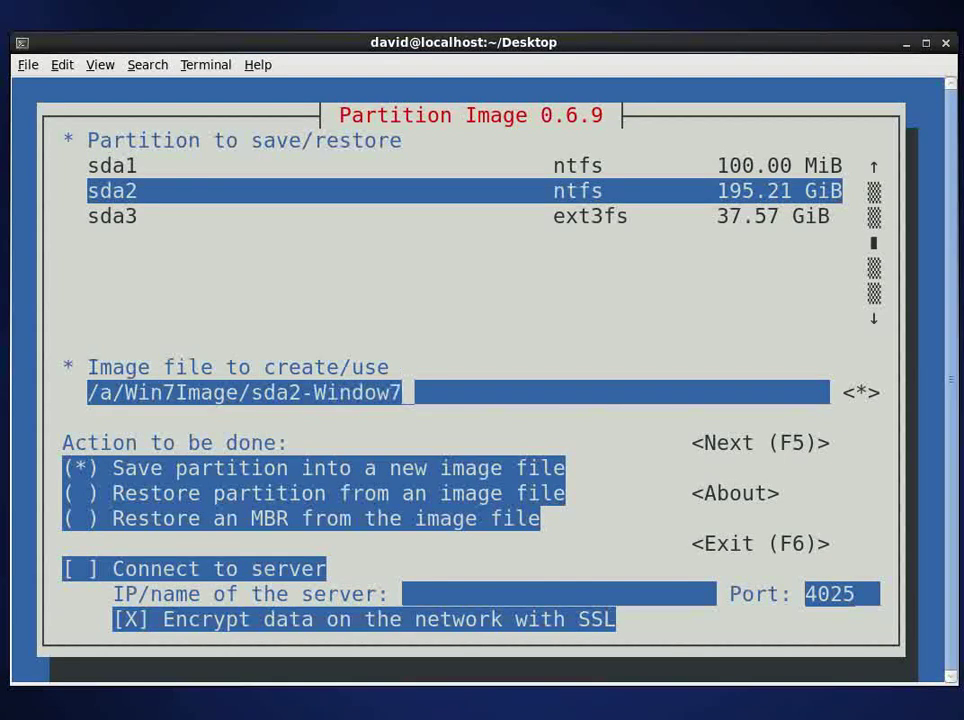
{"action": "key", "text": "Left"}
{"action": "key", "text": "Left"}
{"action": "key", "text": "Left"}
{"action": "key", "text": "Left"}
{"action": "key", "text": "Left"}
{"action": "key", "text": "Left"}
{"action": "key", "text": "Left"}
{"action": "key", "text": "Left"}
{"action": "key", "text": "Right"}
{"action": "key", "text": "Right"}
{"action": "key", "text": "Right"}
{"action": "key", "text": "Right"}
{"action": "key", "text": "Right"}
{"action": "key", "text": "Right"}
{"action": "key", "text": "Right"}
{"action": "type", "text": "s"}
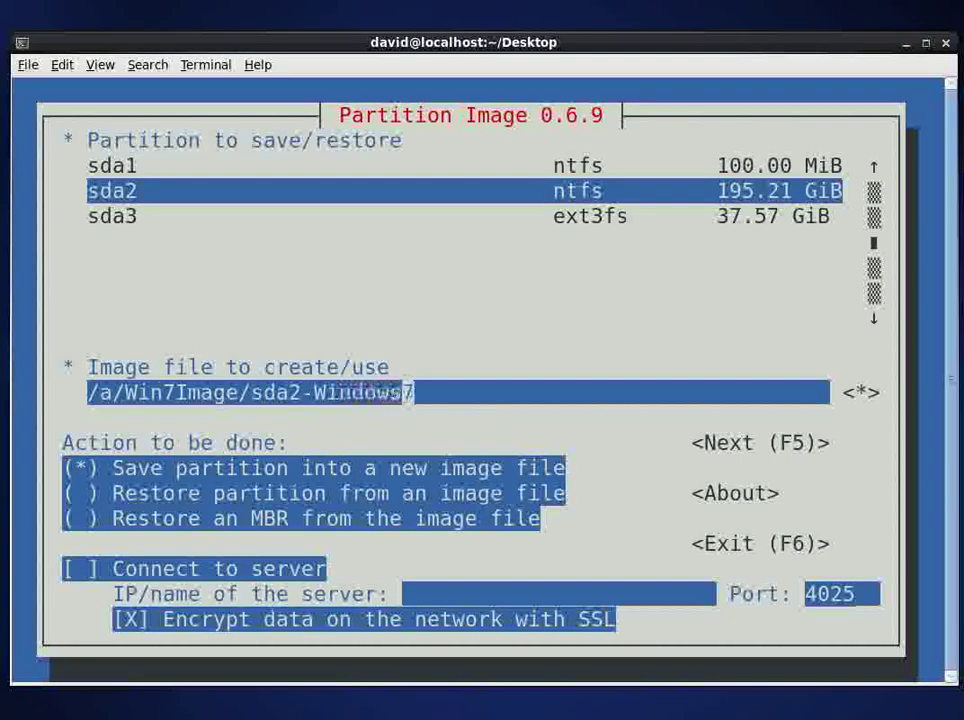
- Turn off SSL encryption, keep Gzip with 2037 MiB splits, and describe it 'Windows 7 /dev/sda2'
{"action": "key", "text": "Tab"}
{"action": "key", "text": "Tab"}
{"action": "key", "text": "Tab"}
{"action": "key", "text": "Tab"}
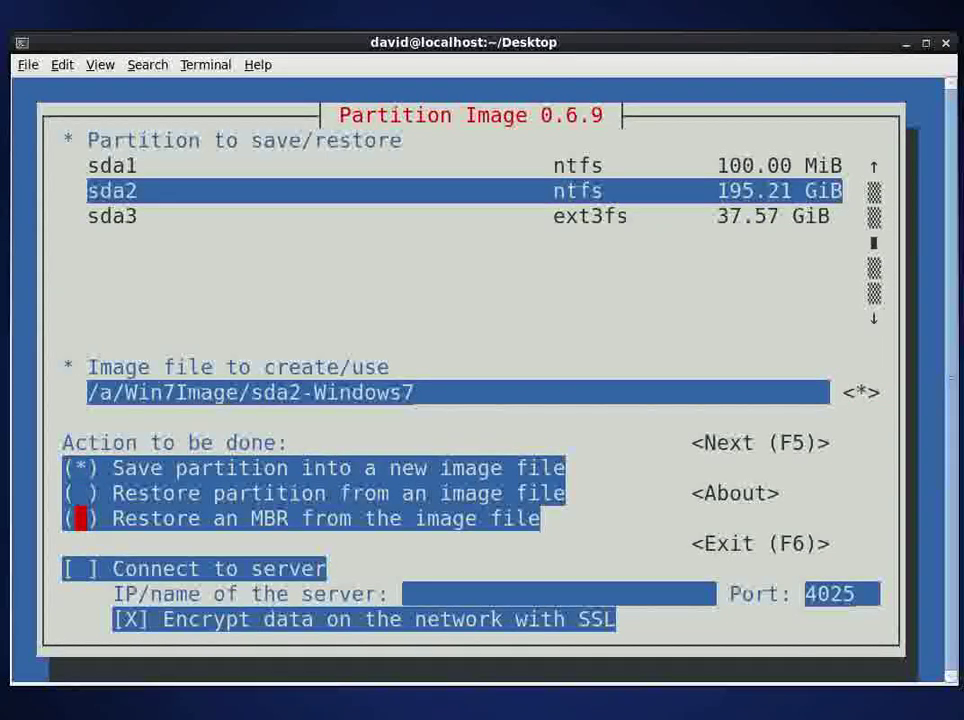
{"action": "key", "text": "Tab"}
{"action": "key", "text": "Tab"}
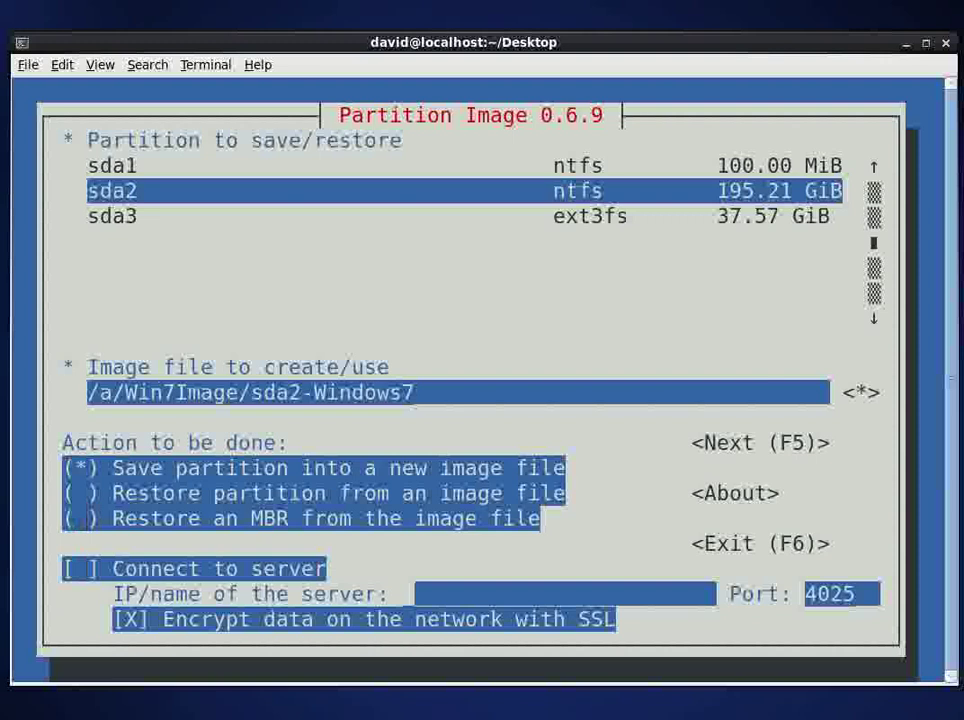
{"action": "key", "text": "Tab"}
{"action": "key", "text": "Tab"}
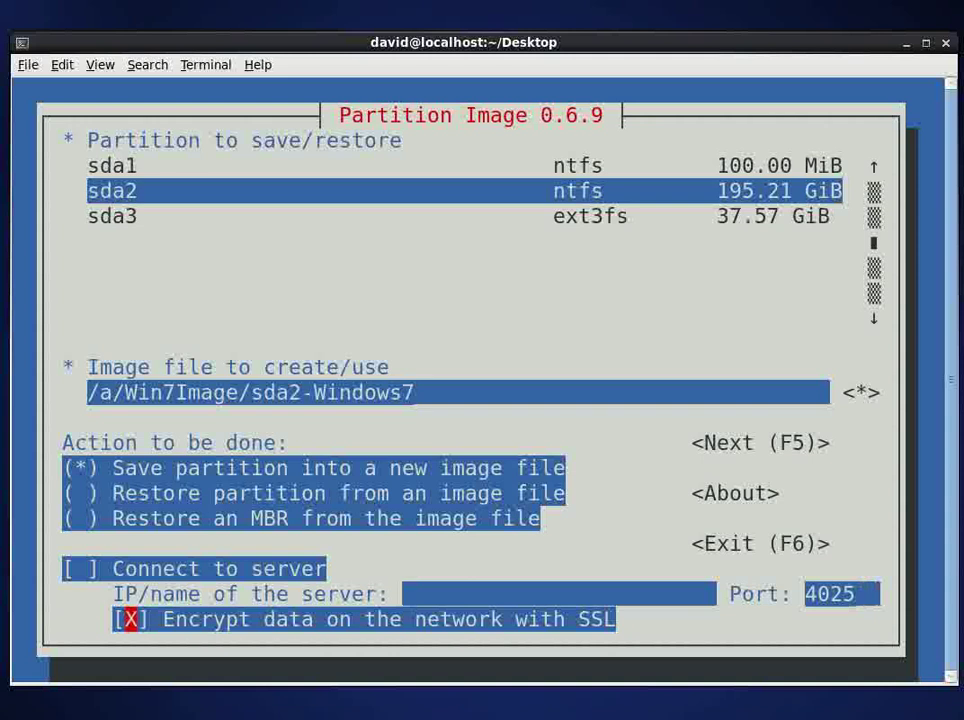
{"action": "key", "text": "space"}
{"action": "key", "text": "Tab"}
{"action": "key", "text": "Return"}
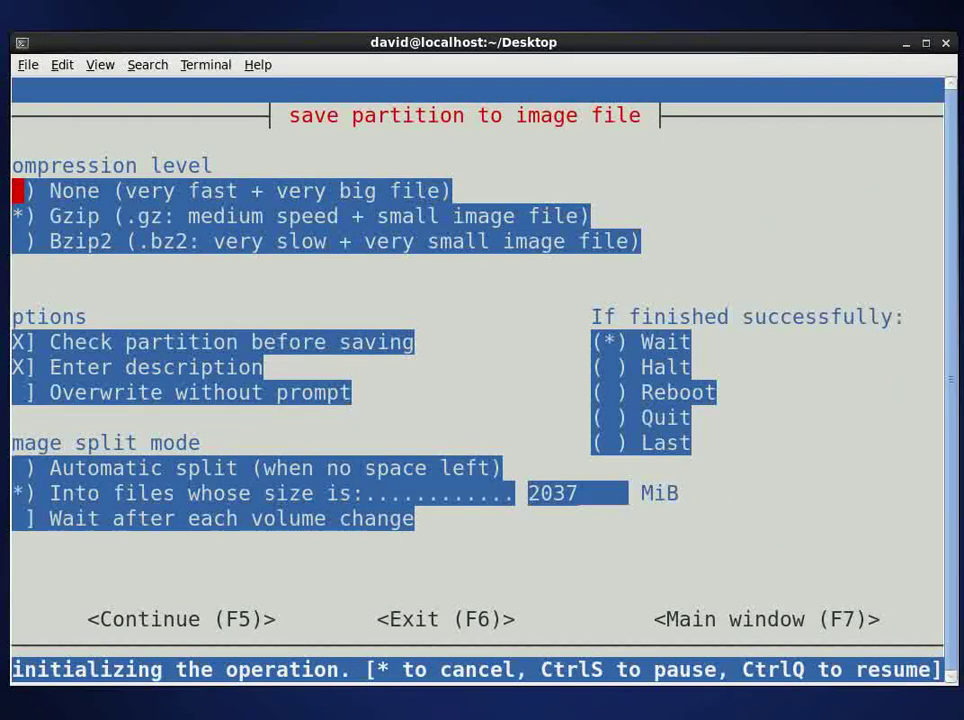
{"action": "type", "text": "Windows"}
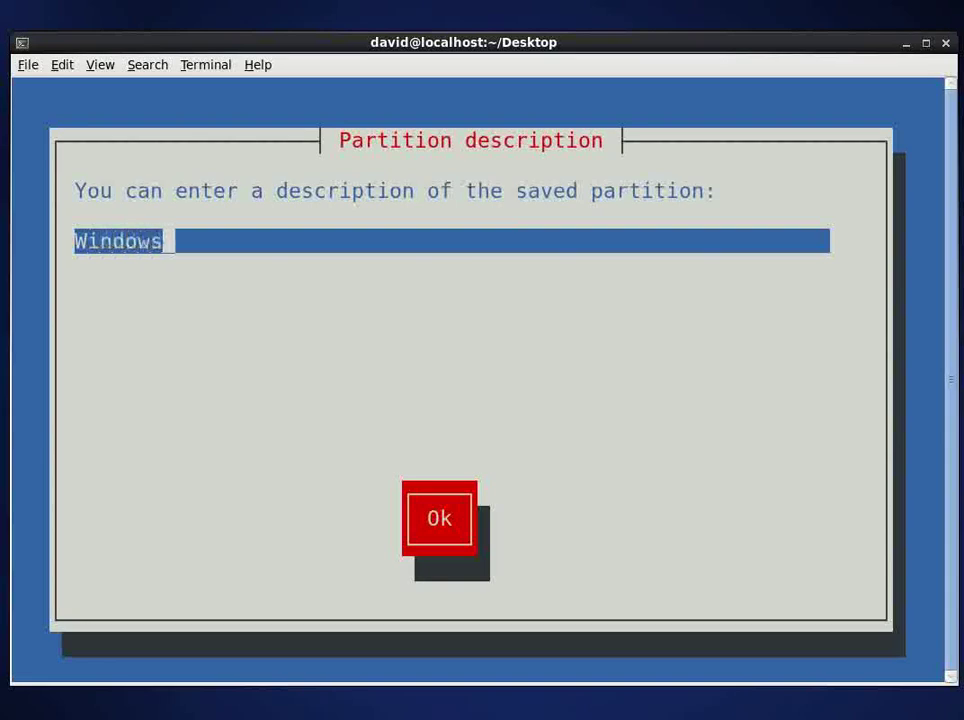
{"action": "type", "text": " 7 /"}
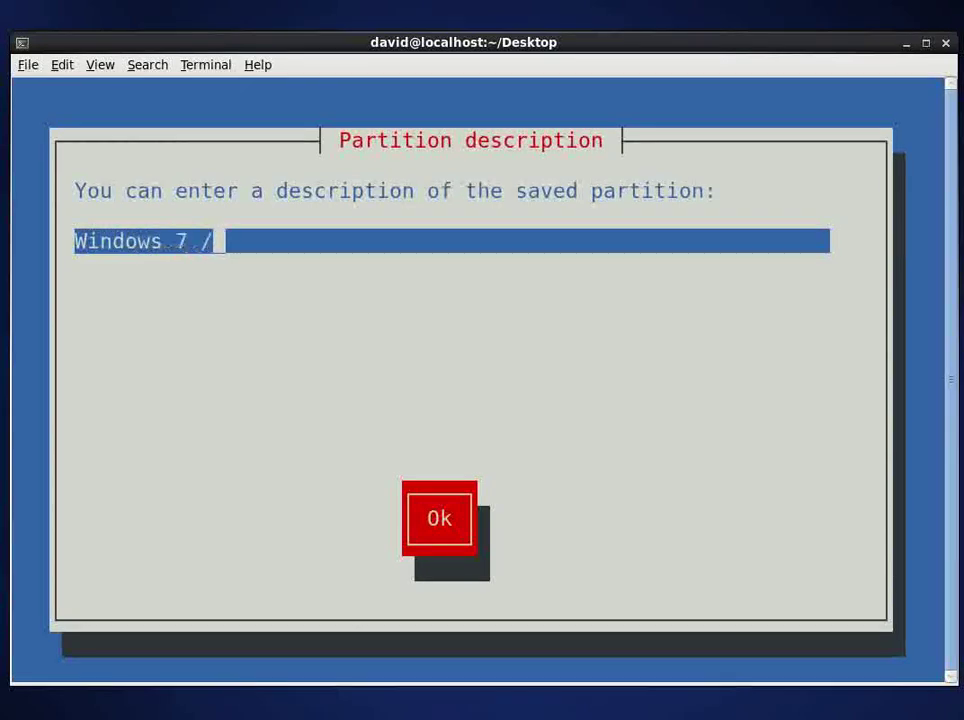
{"action": "type", "text": "dev/sda2"}
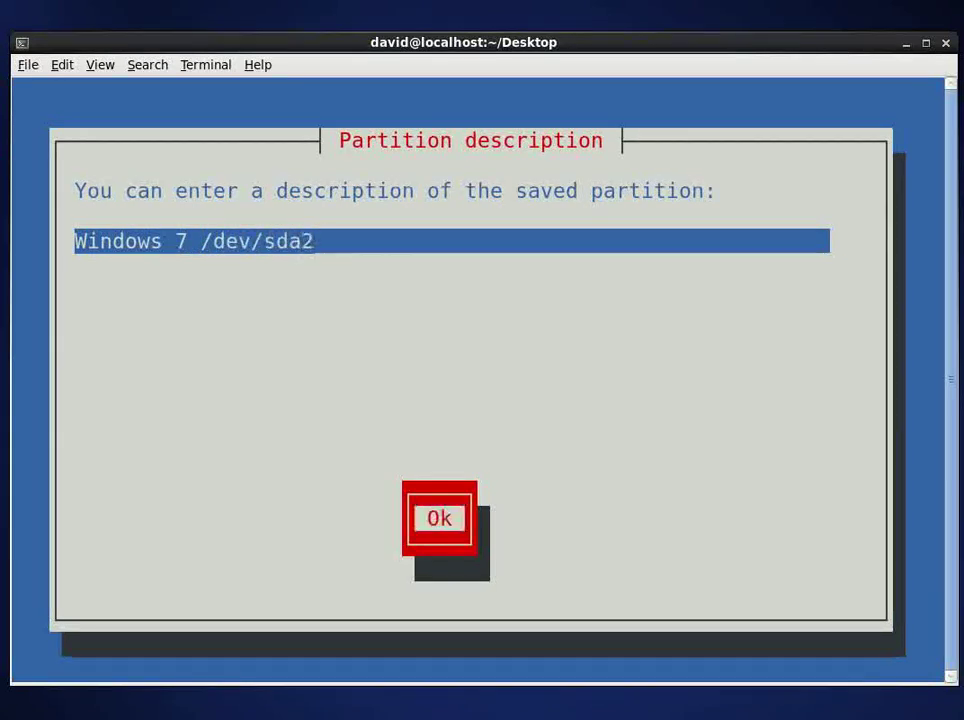
{"action": "key", "text": "Return"}
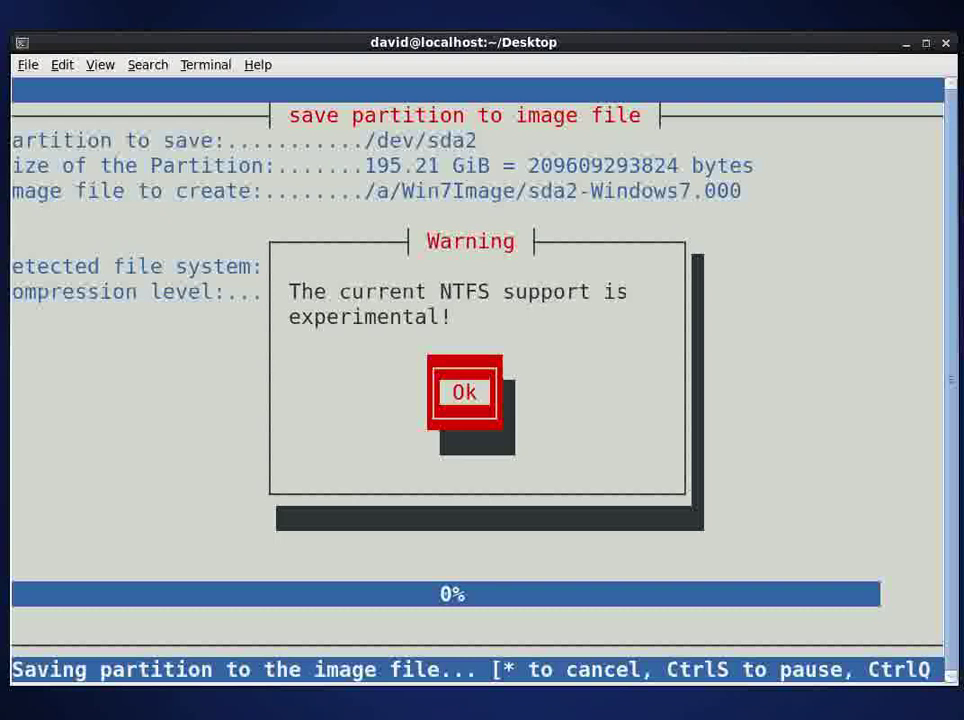
- Dismiss the NTFS warning and NTFS summary so the 30.37 GiB sda2 save runs to completion
{"action": "key", "text": "Return"}
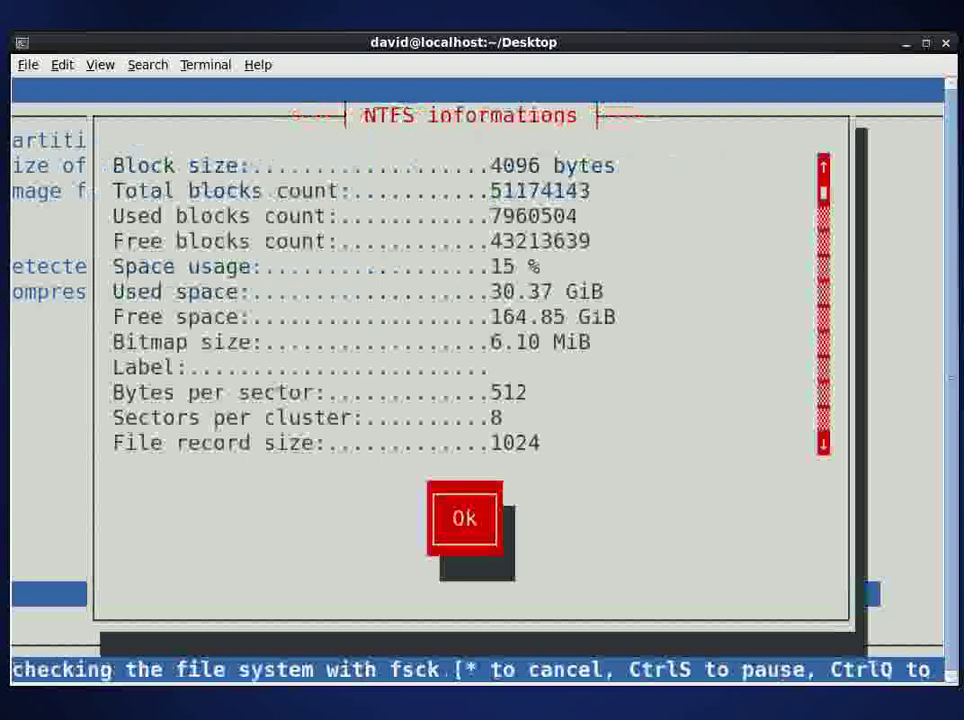
{"action": "key", "text": "Return"}
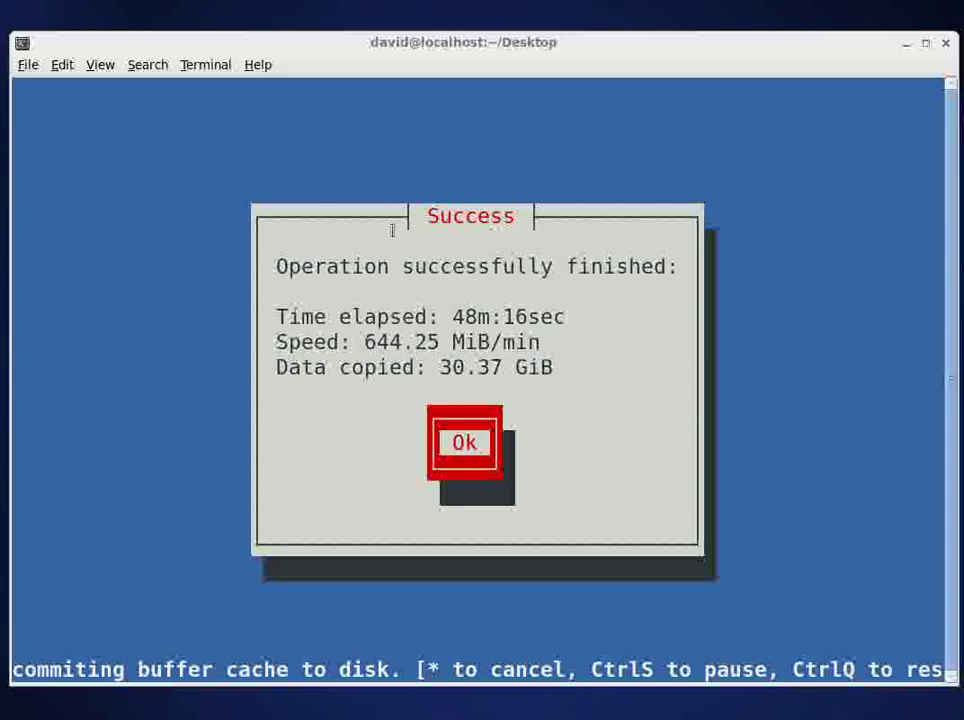
- Close the sda2 success message and list Win7Image's image pieces, sda.mbr and sfdisk-sda.out
{"action": "left_click", "coordinate": [392, 231]}
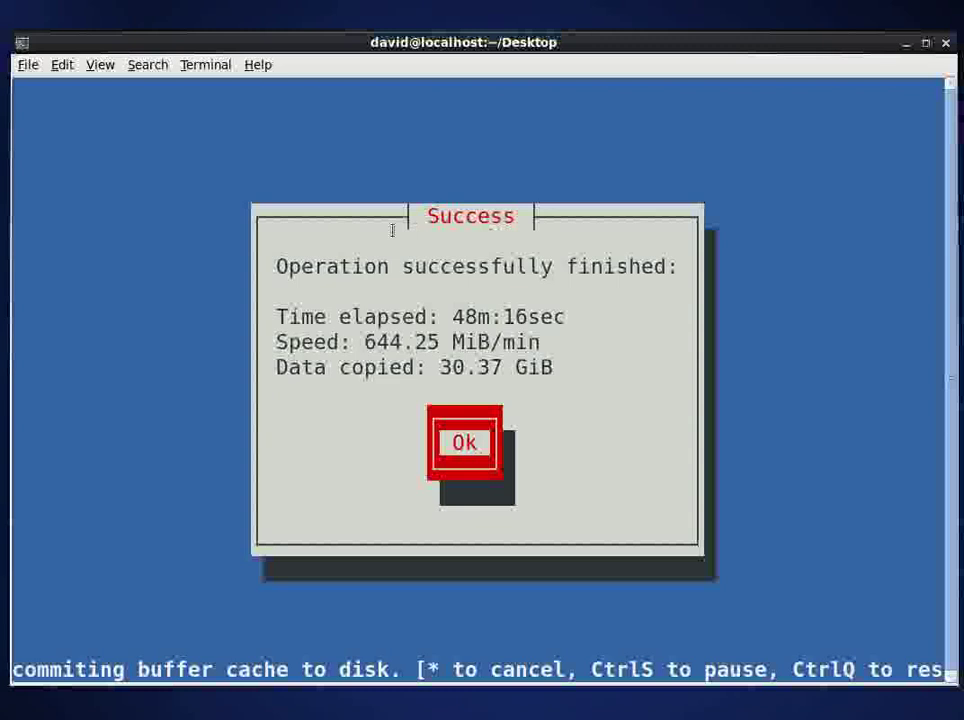
{"action": "key", "text": "Return"}
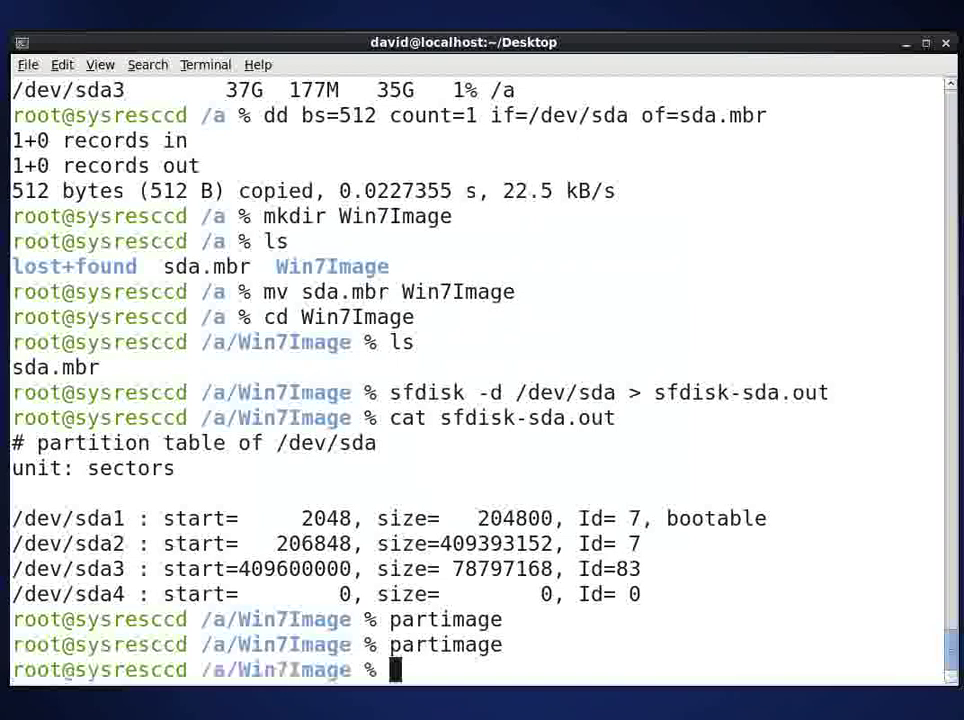
{"action": "type", "text": "ls"}
{"action": "key", "text": "Return"}
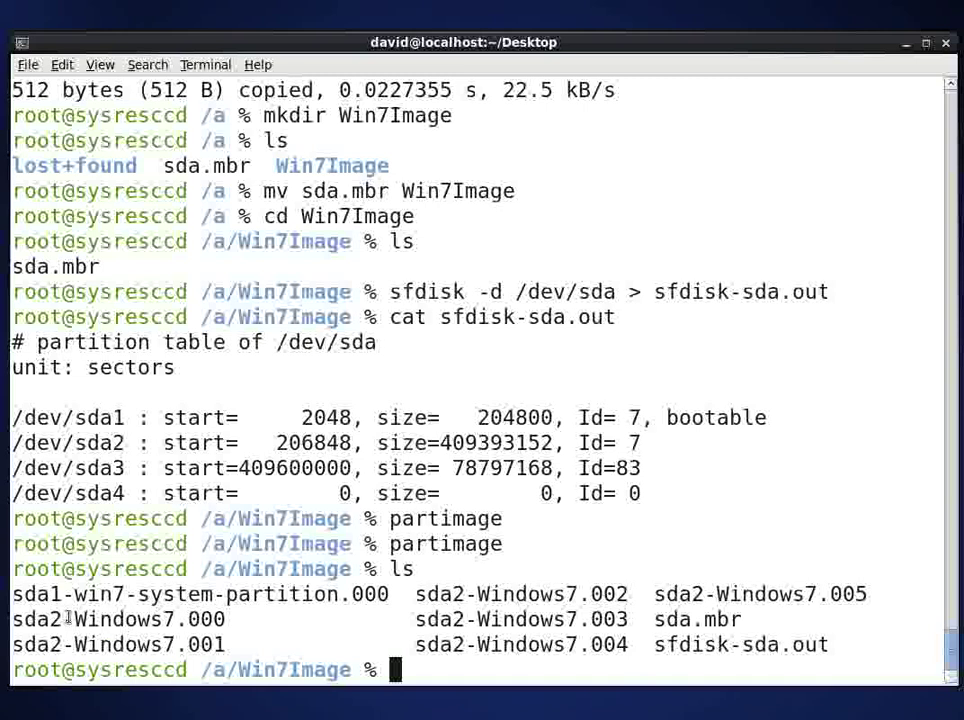
- Run ls -l to show each Win7Image file's size and timestamp
{"action": "type", "text": "ls -"}
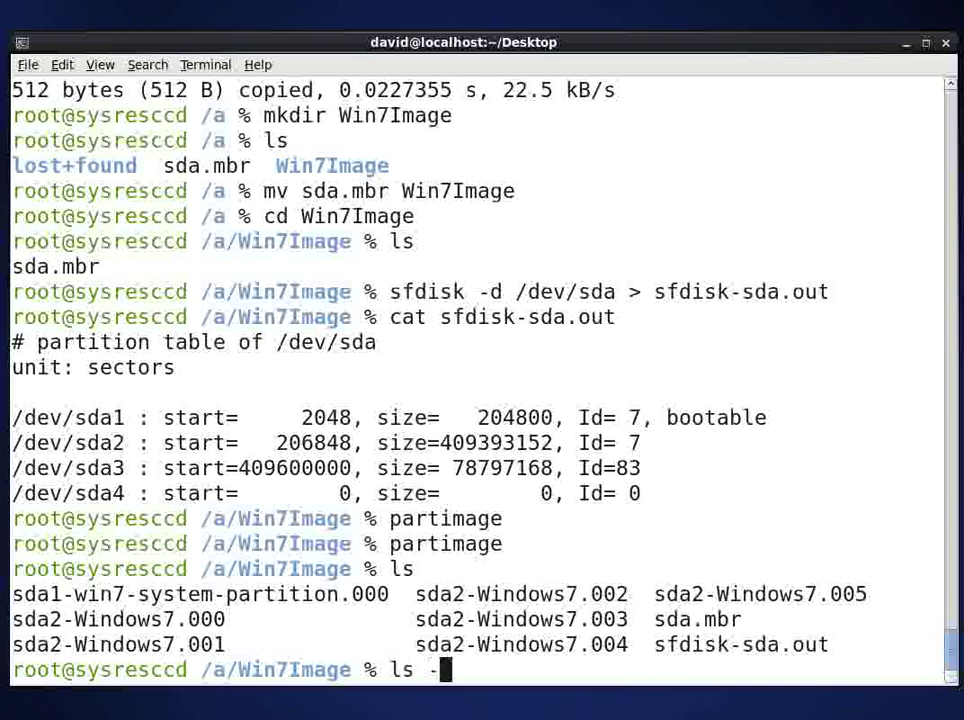
{"action": "type", "text": "l"}
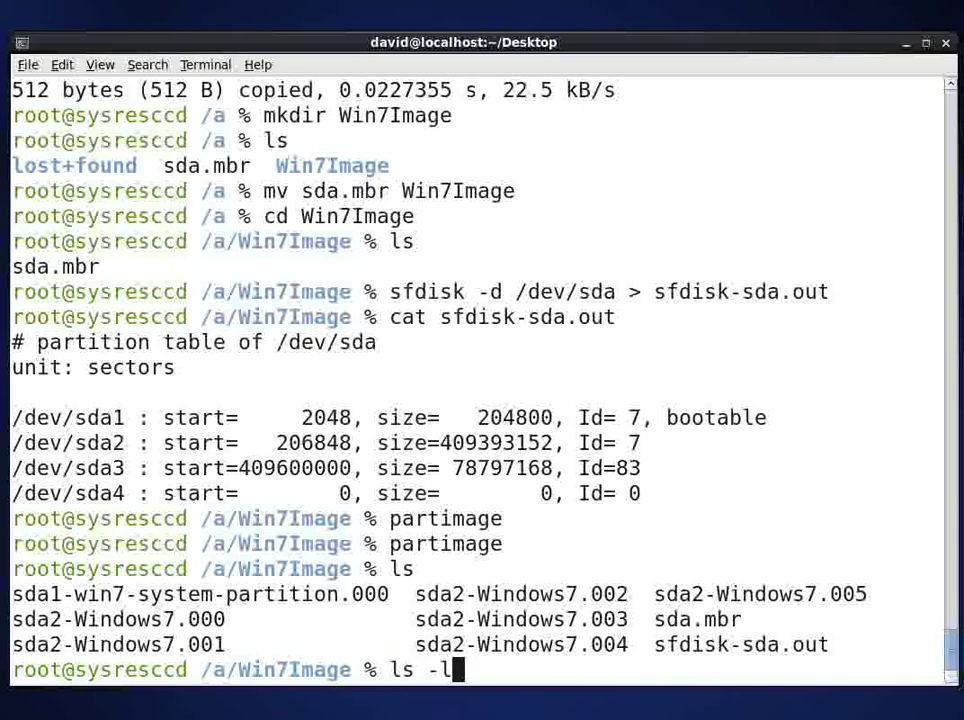
{"action": "key", "text": "Return"}
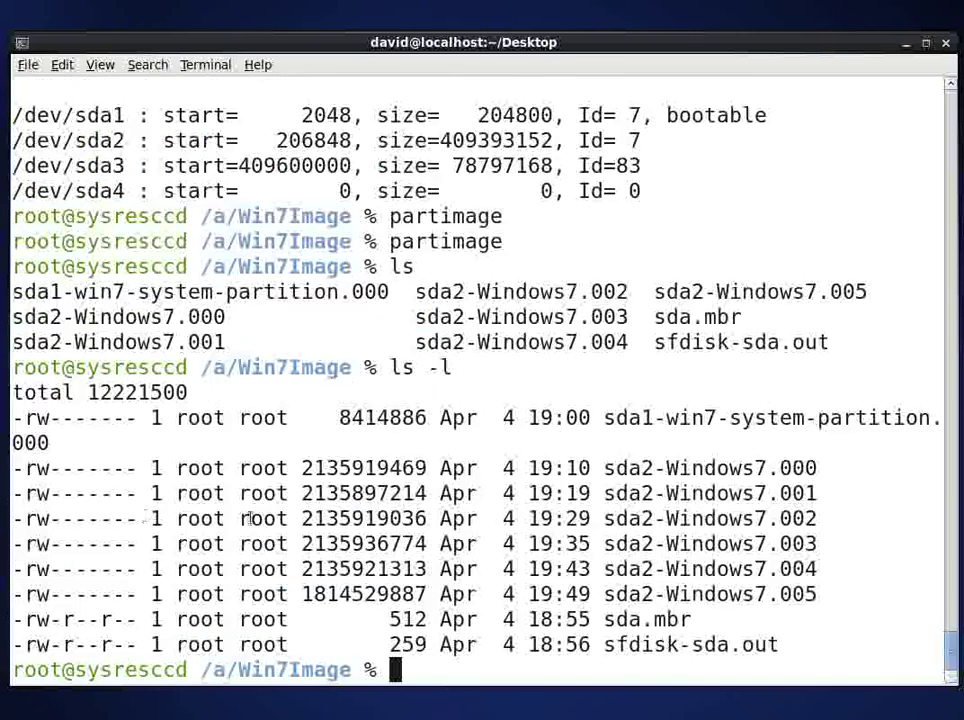